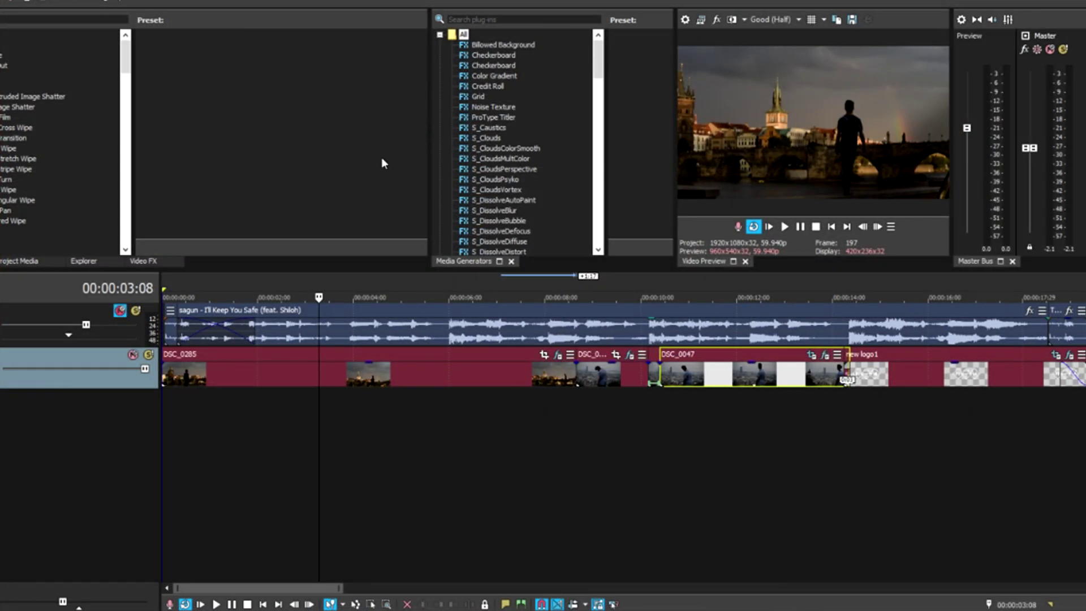
- Look over the DSC_0285, DSC_0047 and new logo1 clips, previewing the logo clip
left_click(506, 372)
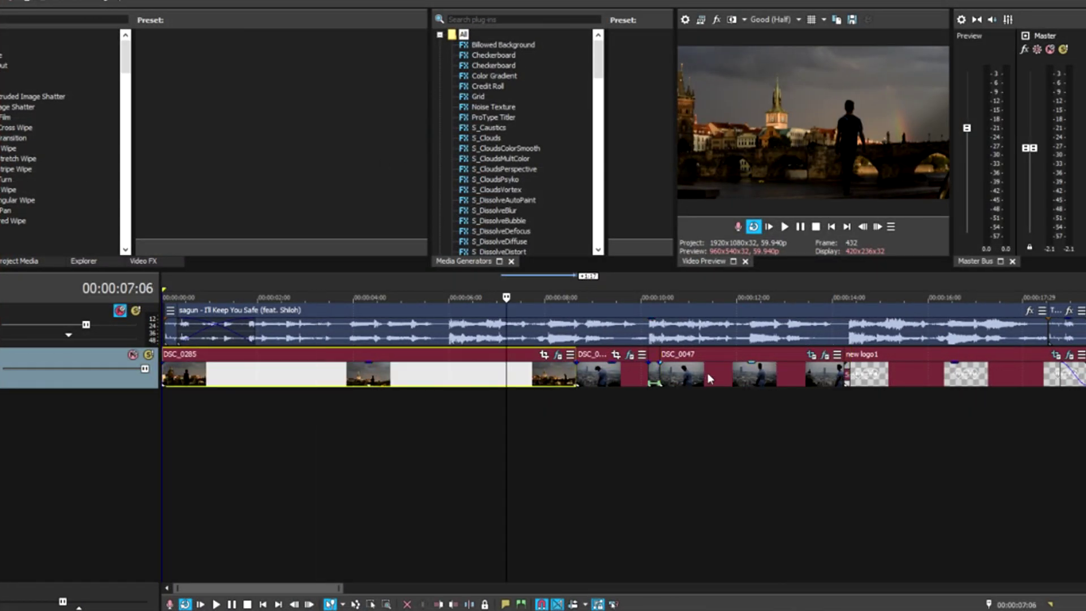
left_click(707, 372)
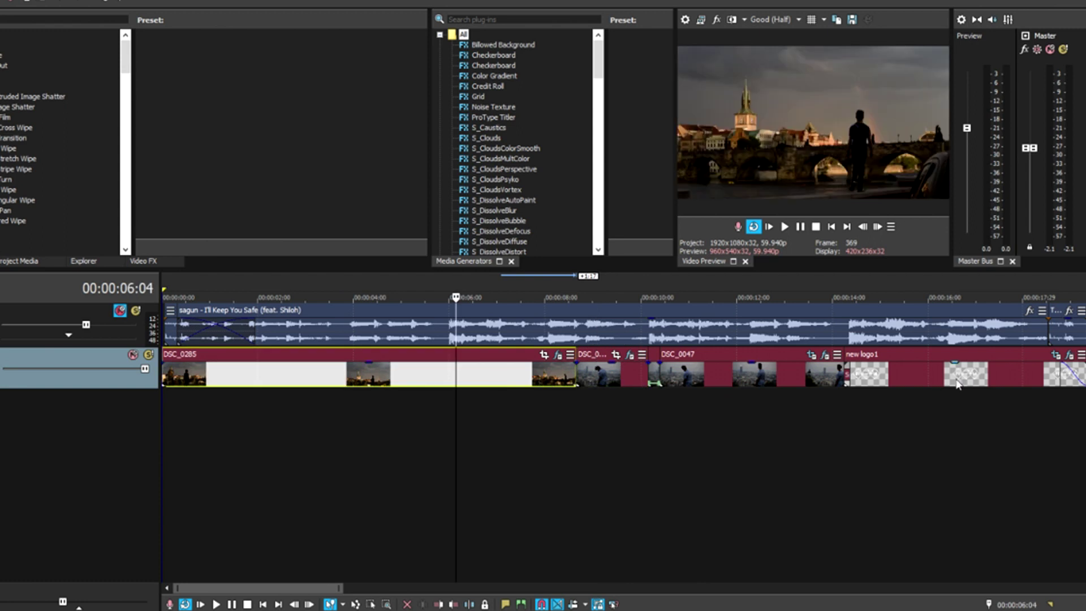
left_click(927, 373)
left_click(884, 295)
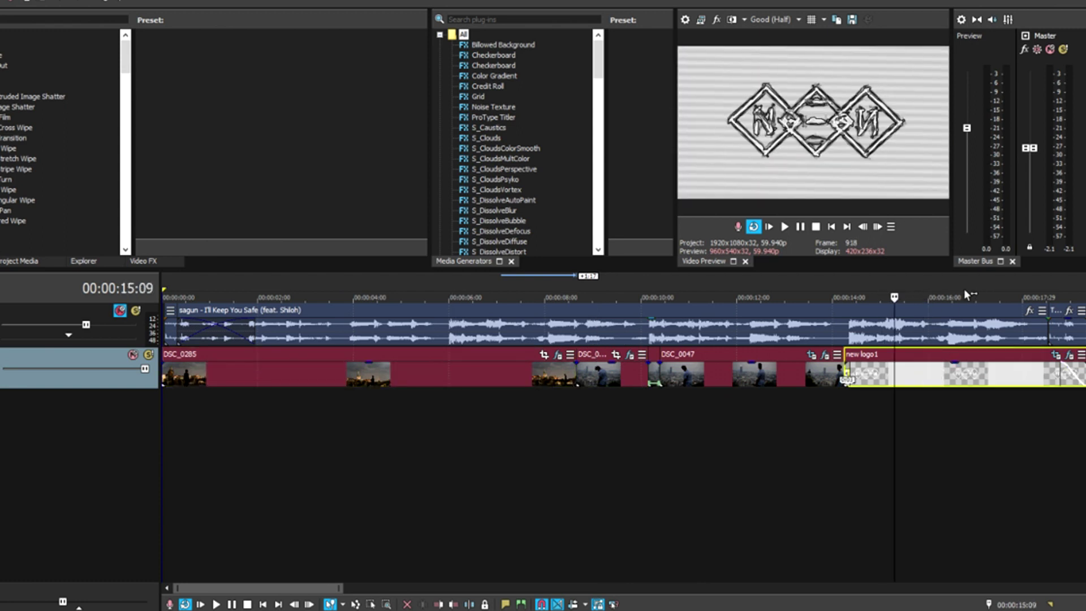
left_click(971, 295)
left_click(877, 295)
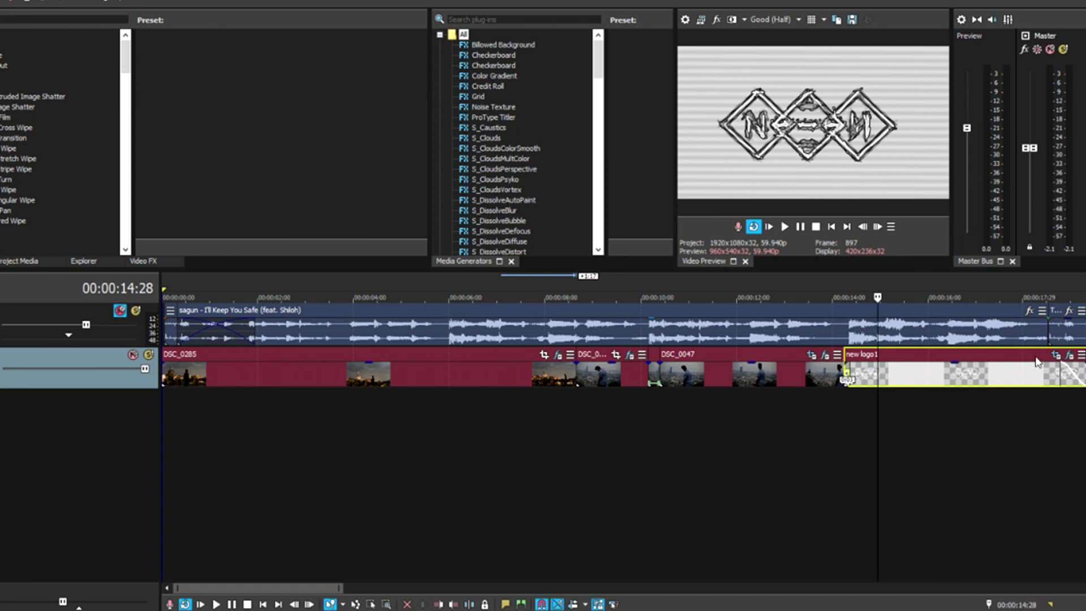
- Preview DSC_0285, set the playhead to 00:00:03:04, and open its Pan/Crop window
left_click(250, 295)
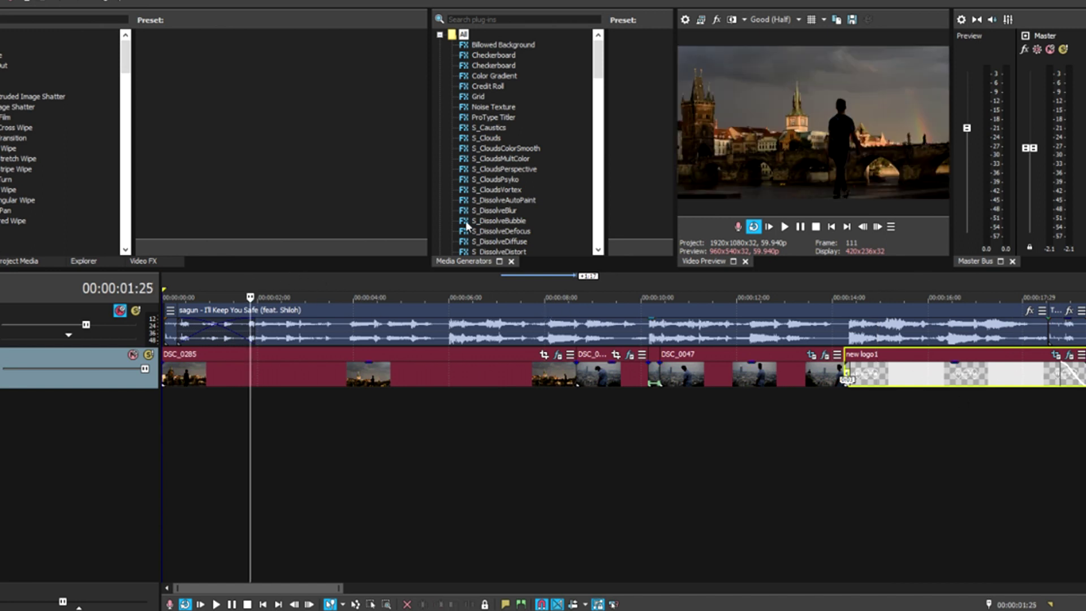
left_click(295, 378)
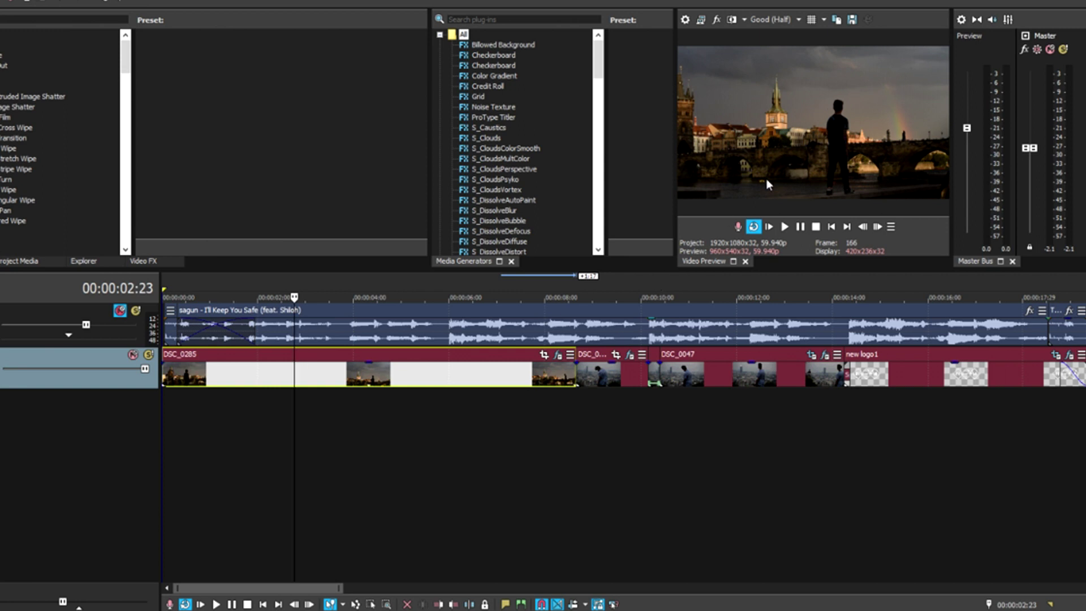
left_click(784, 226)
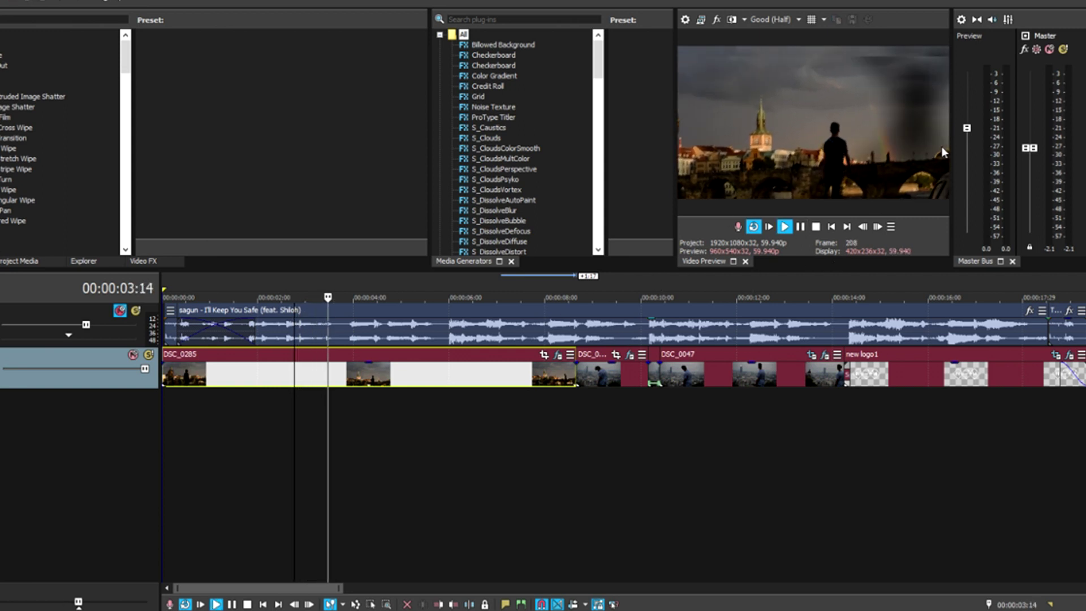
left_click(800, 226)
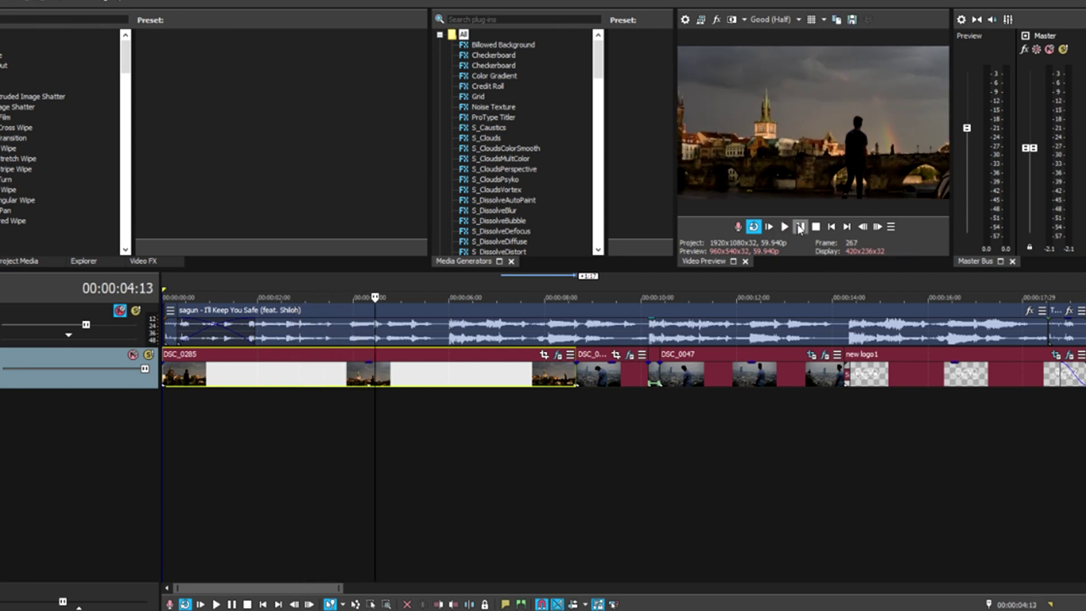
left_click(314, 294)
left_click(545, 354)
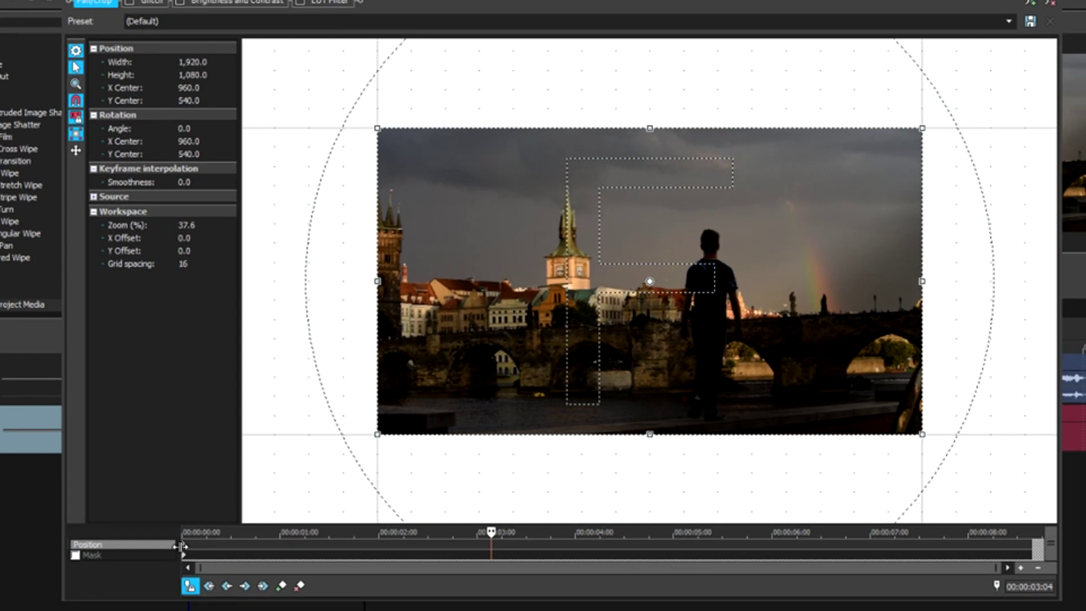
left_click(184, 546)
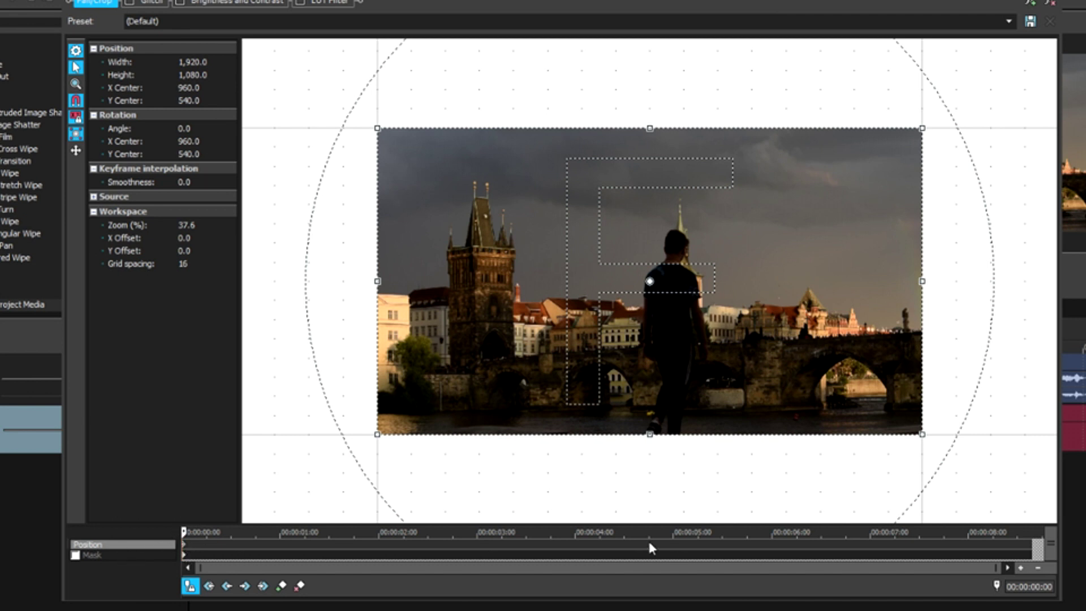
left_click(202, 548)
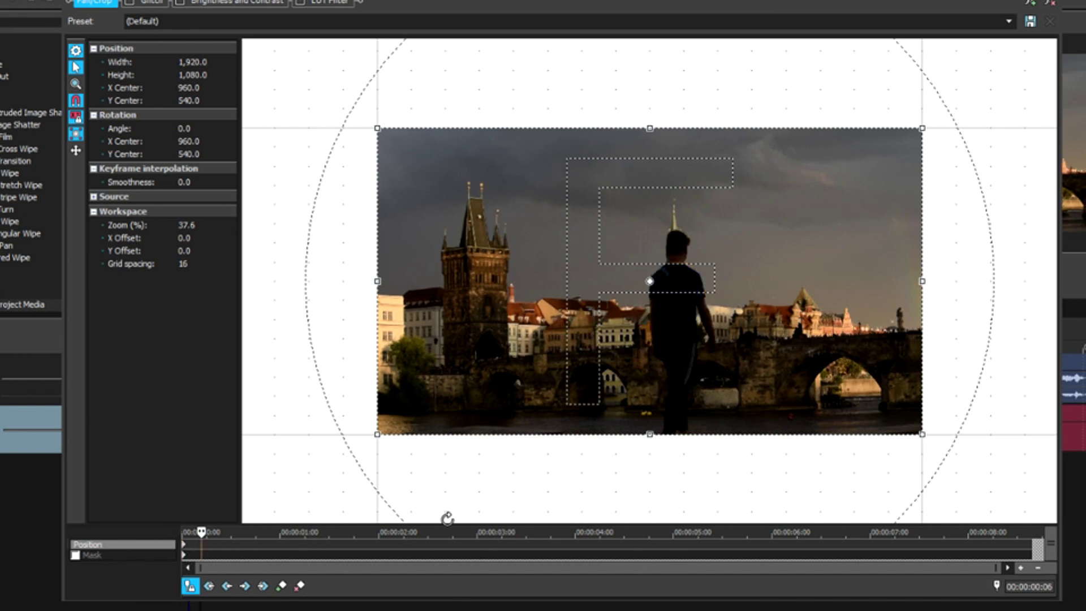
key("Right")
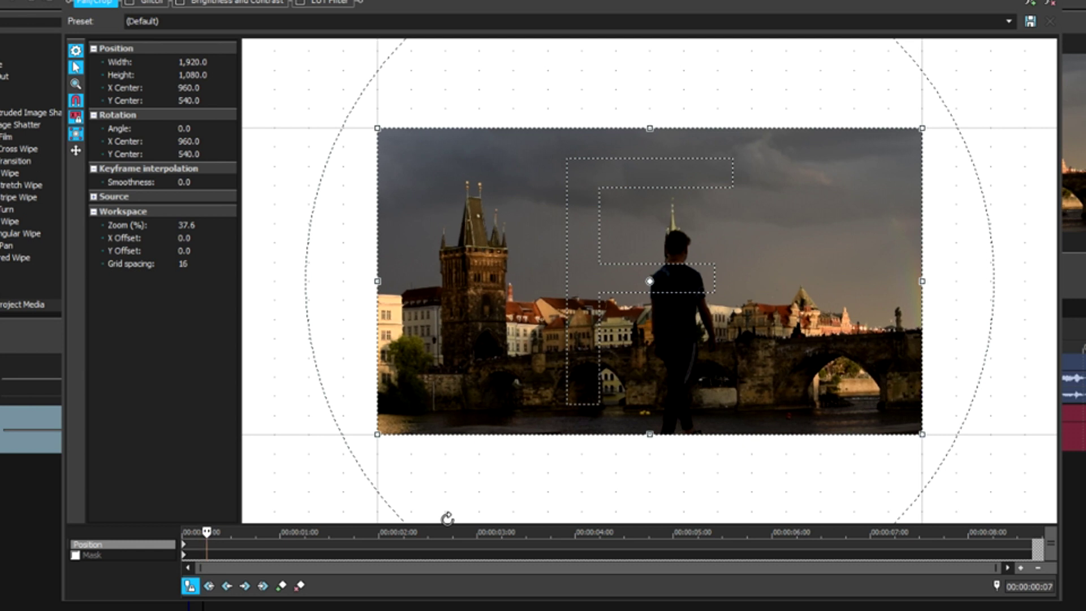
key("Right")
key("Right")
key("Right")
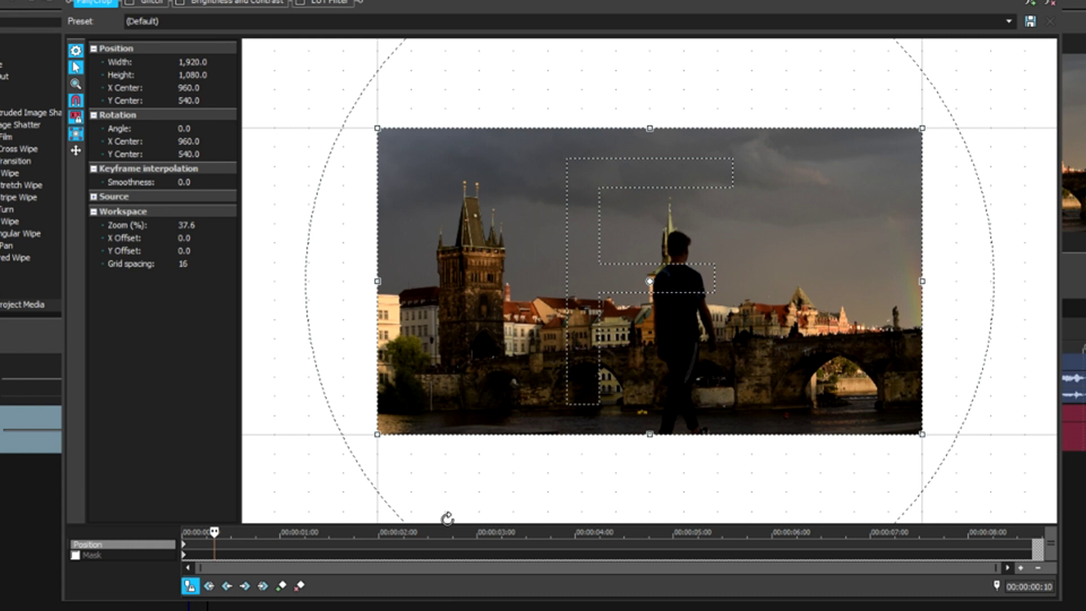
left_click(1038, 546)
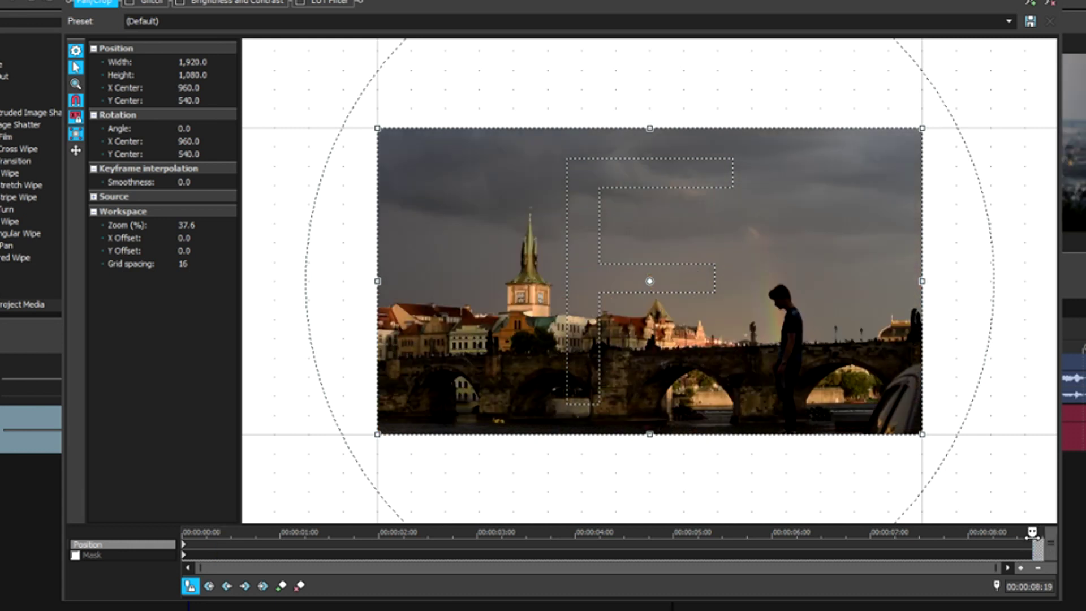
left_click(938, 545)
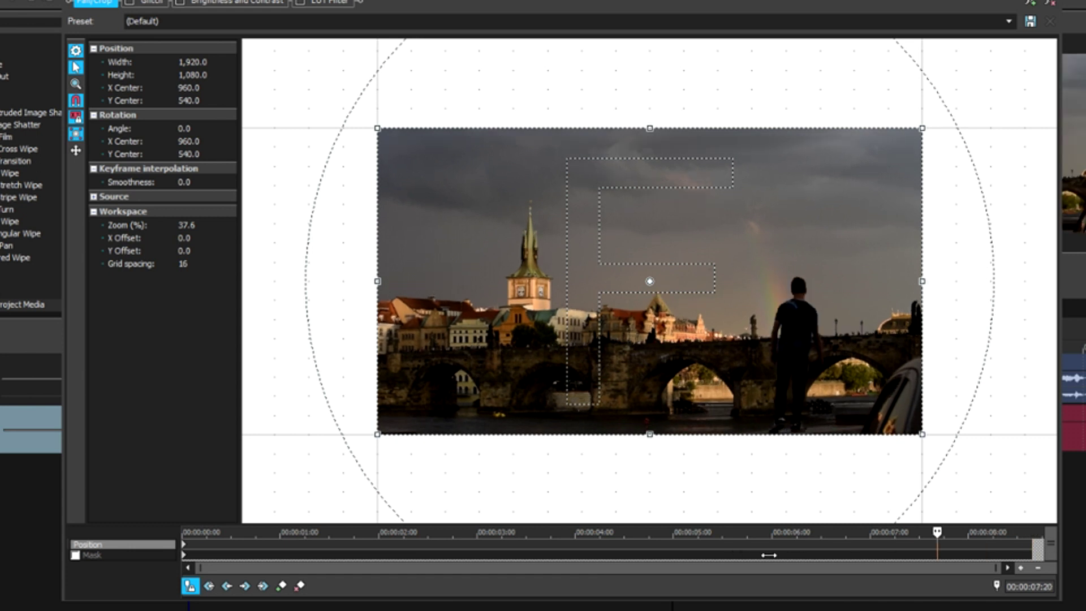
left_click(1038, 546)
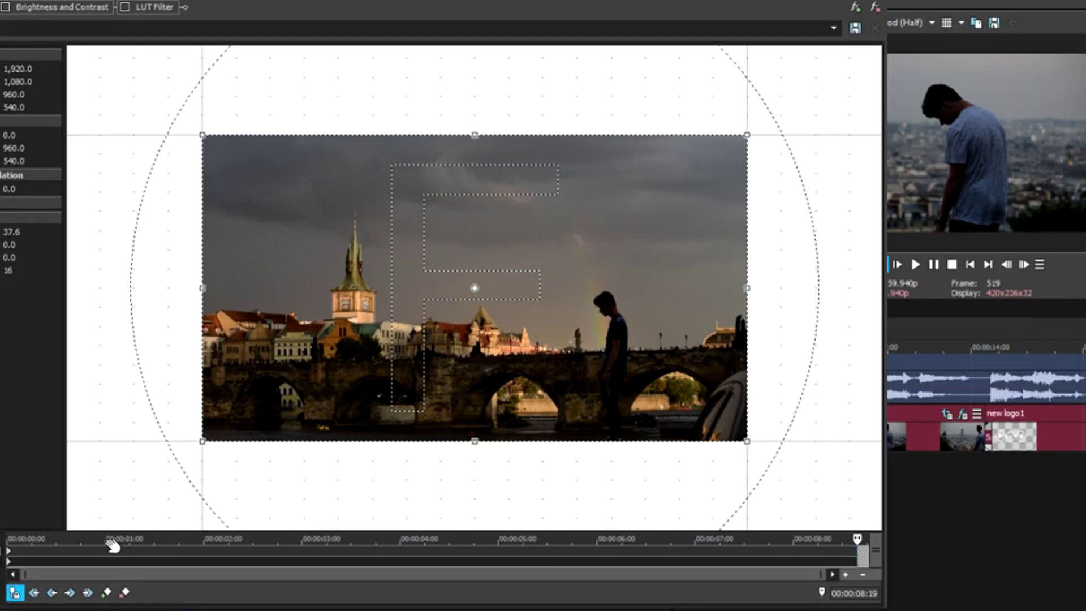
left_click(9, 553)
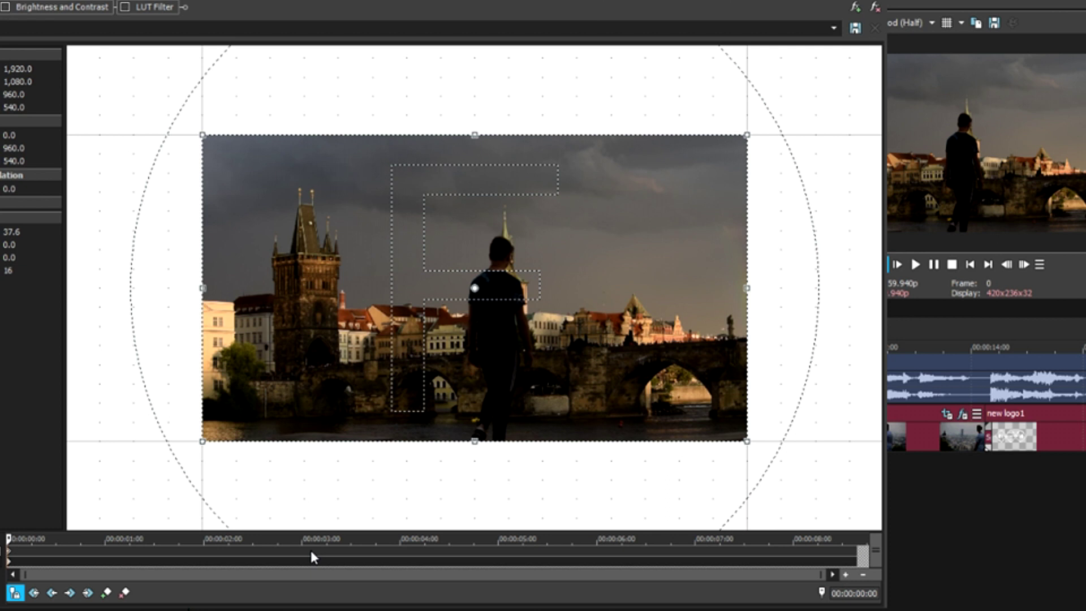
key("space")
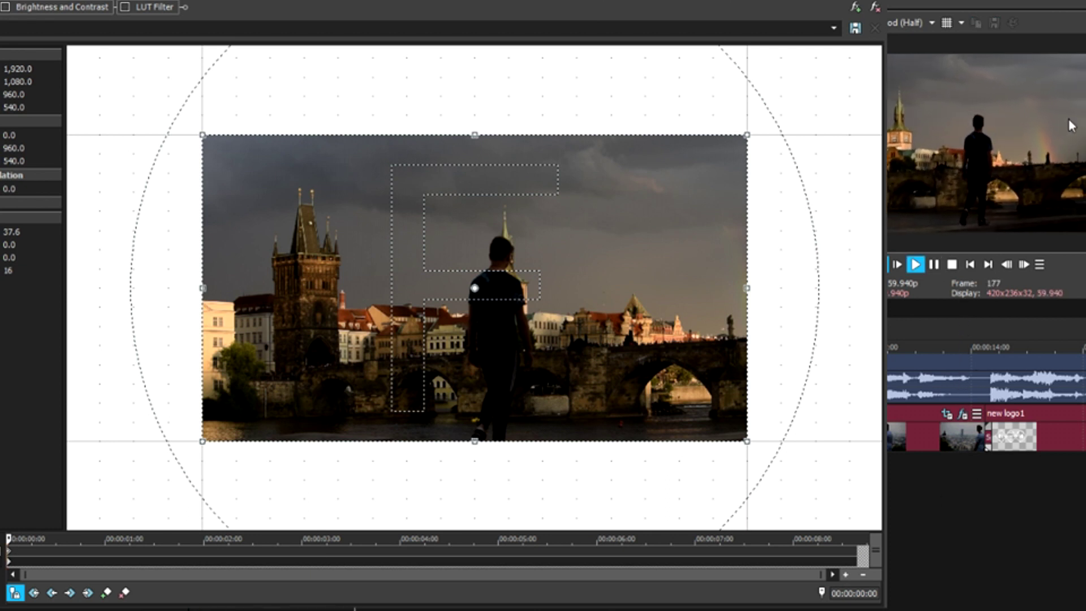
key("space")
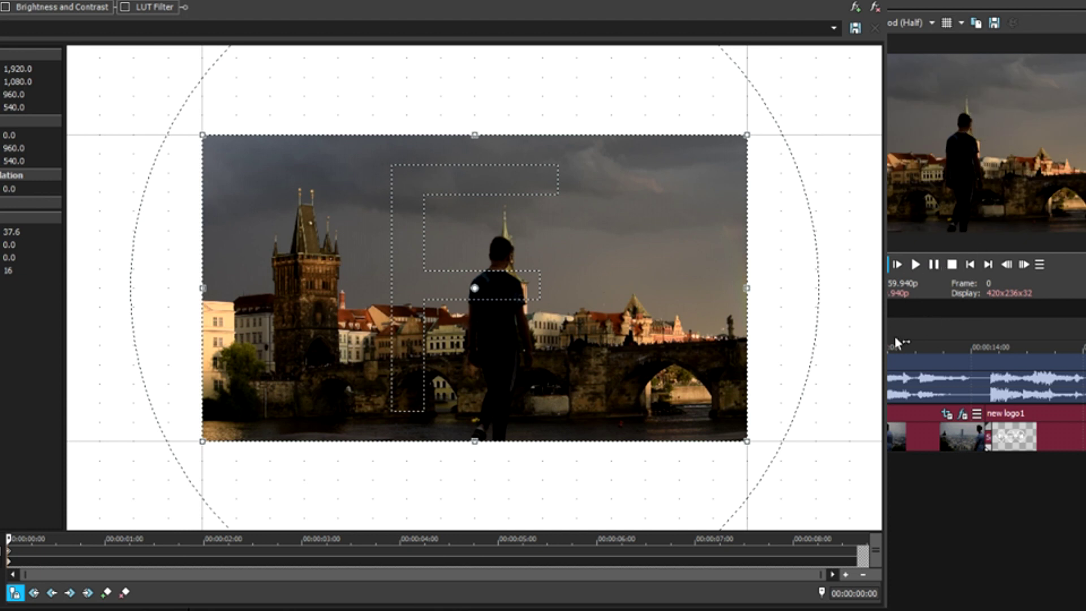
left_click(337, 549)
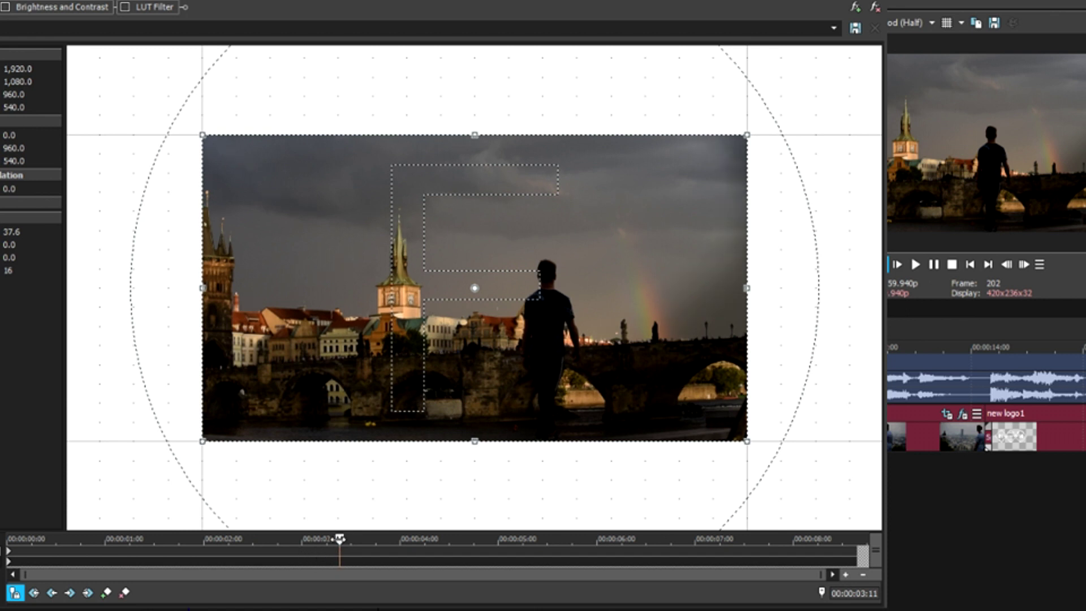
- Scrub the bridge clip's Pan/Crop timeline and insert keyframes near 3 seconds and about 00:00:04:05
left_click_drag(338, 538, 456, 553)
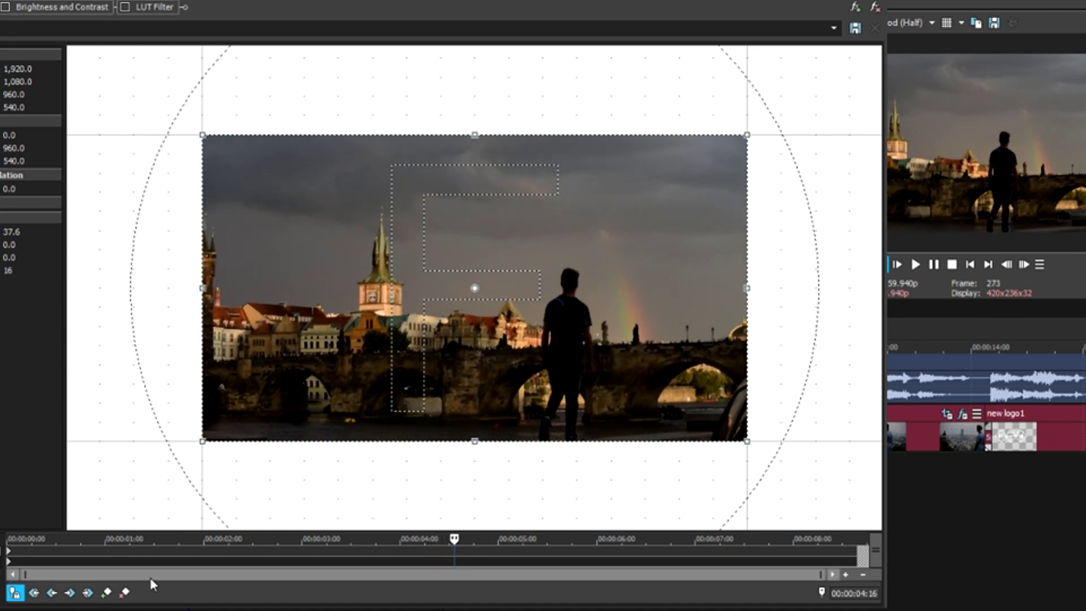
left_click(107, 592)
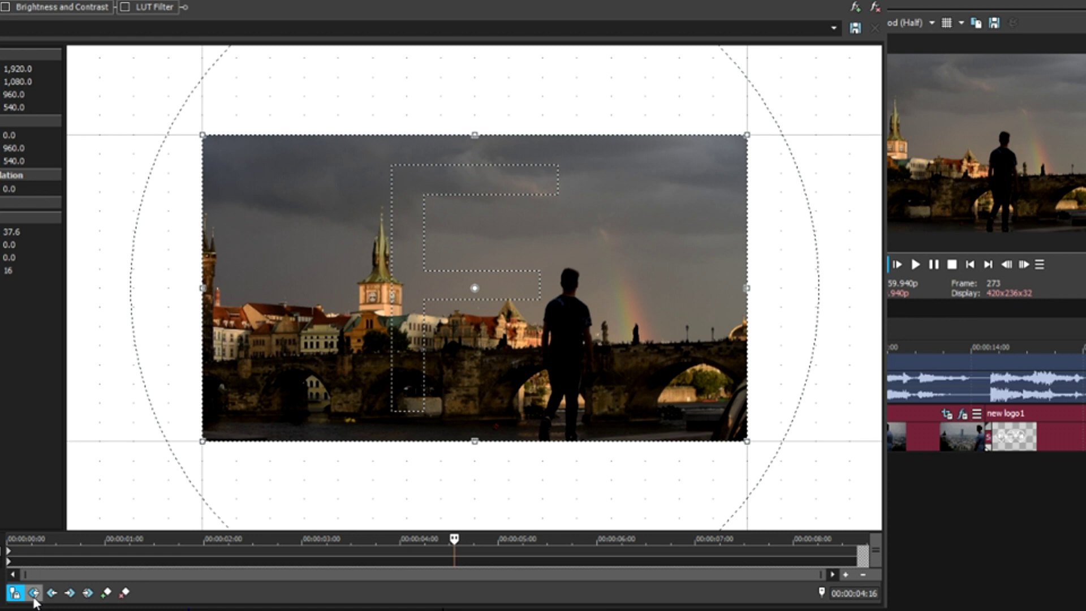
left_click(9, 556)
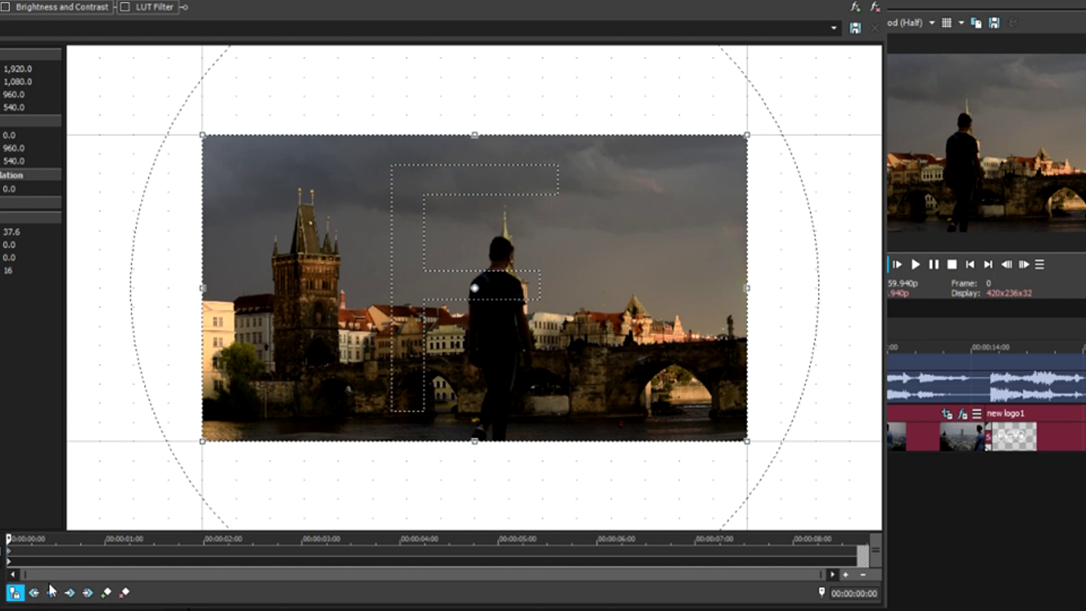
left_click(247, 553)
left_click_drag(247, 538, 468, 539)
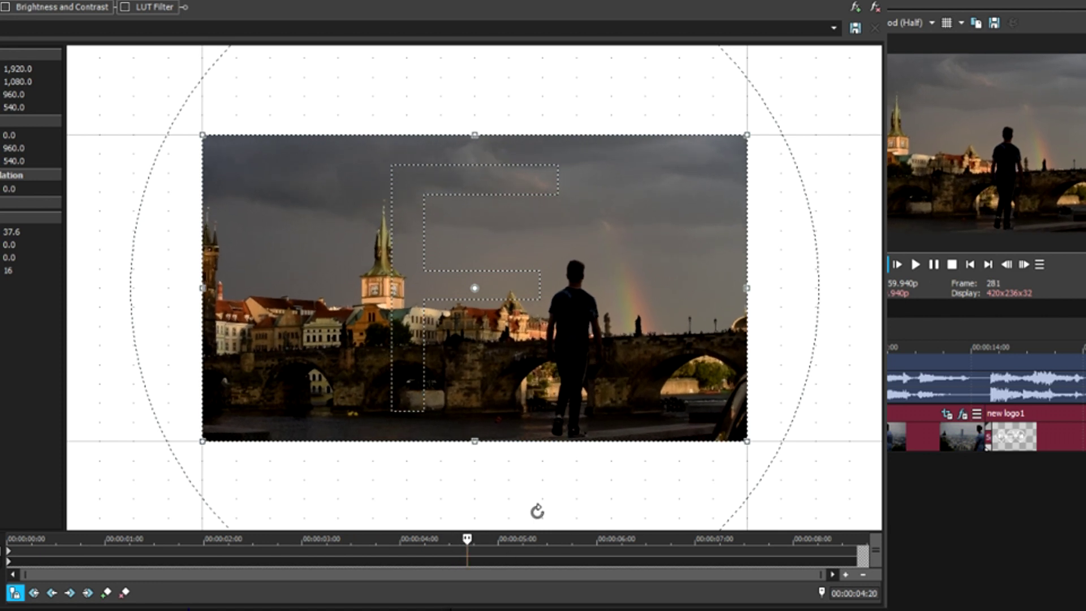
left_click(105, 592)
- Trim DSC_0285 to end at the playhead, then reopen Pan/Crop at its first keyframe, 00:00:00:00
left_click(880, 26)
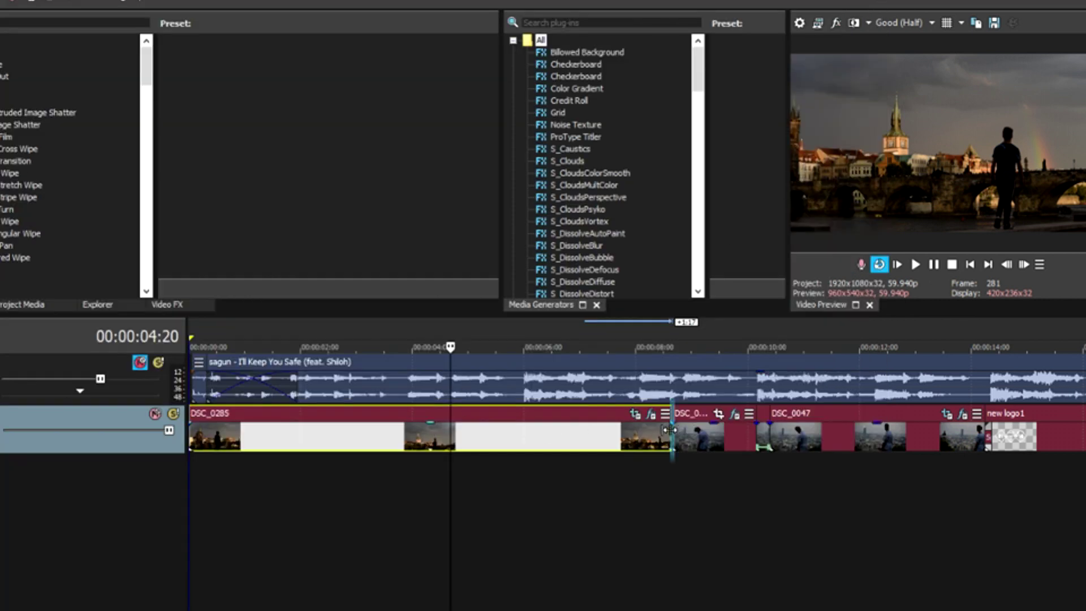
left_click_drag(670, 430, 450, 430)
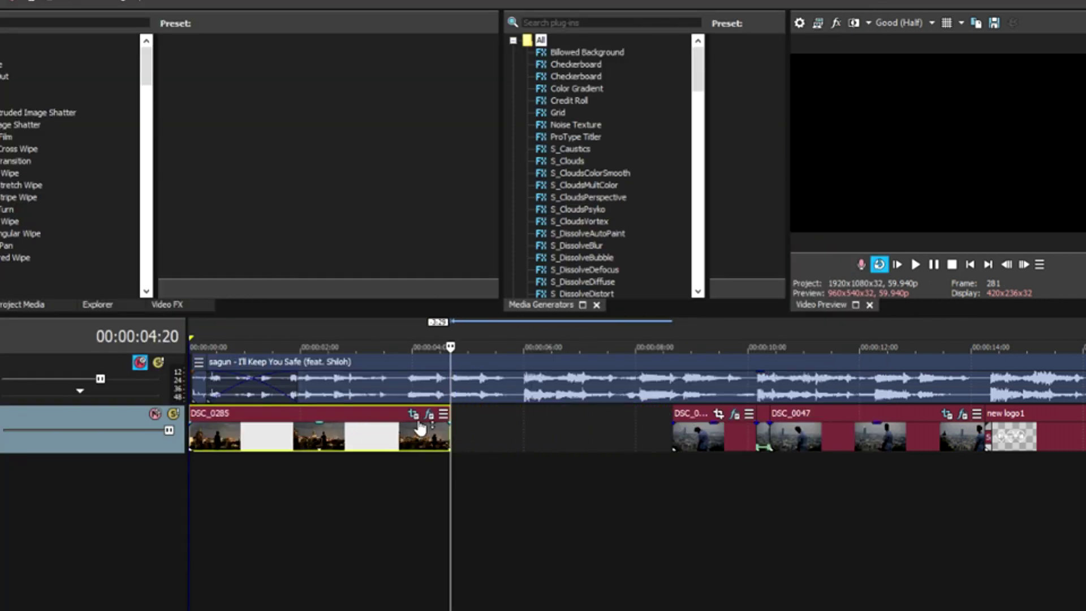
left_click(414, 414)
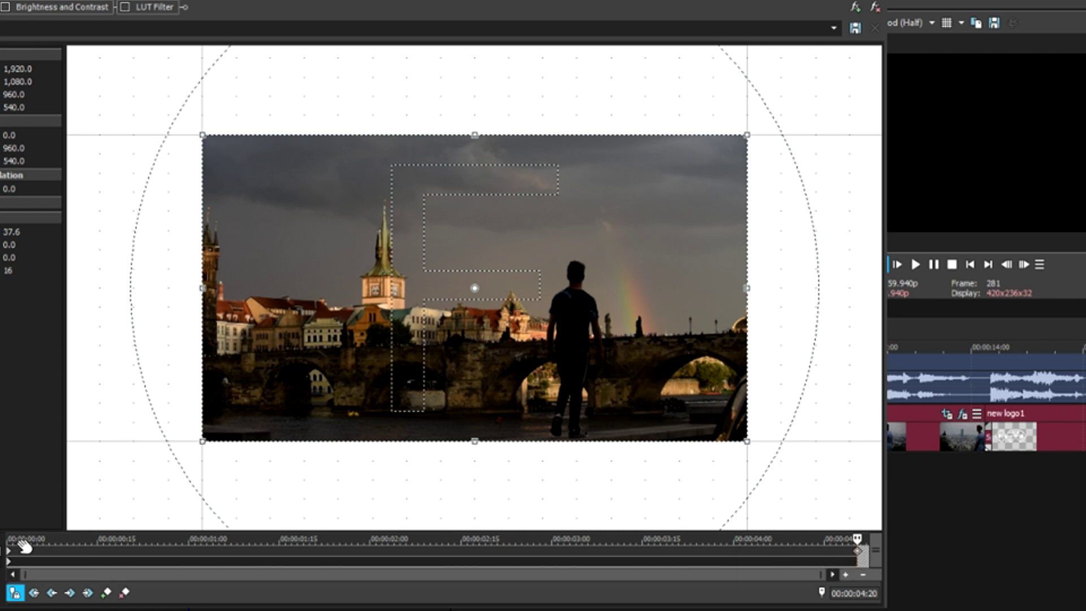
left_click(9, 557)
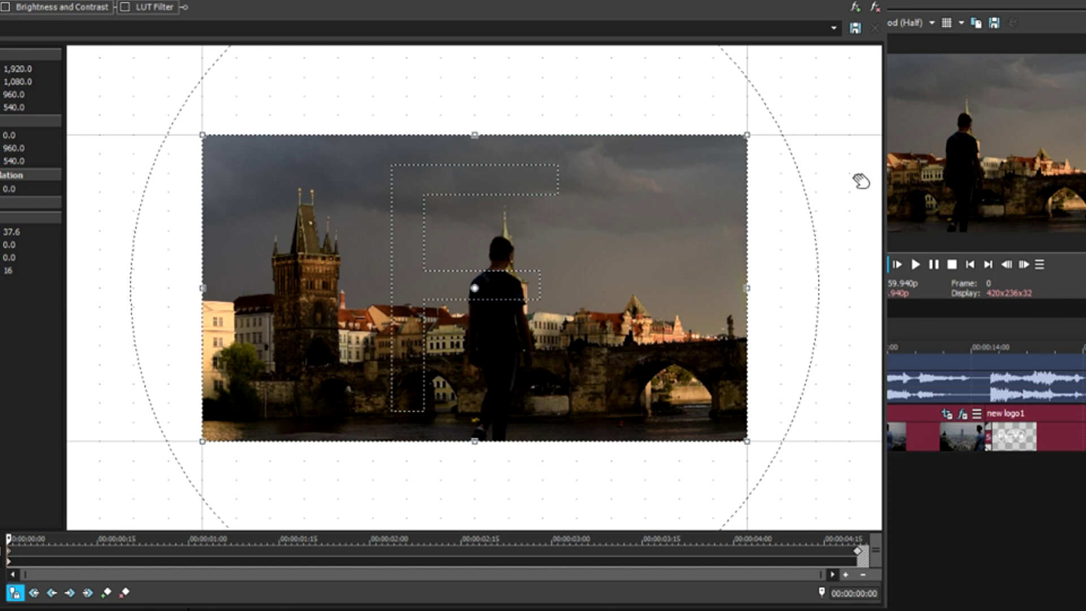
- Move the Pan/Crop editor aside, leave the Width value unchanged, and jump to the animation's end
left_click_drag(779, 29, 507, 29)
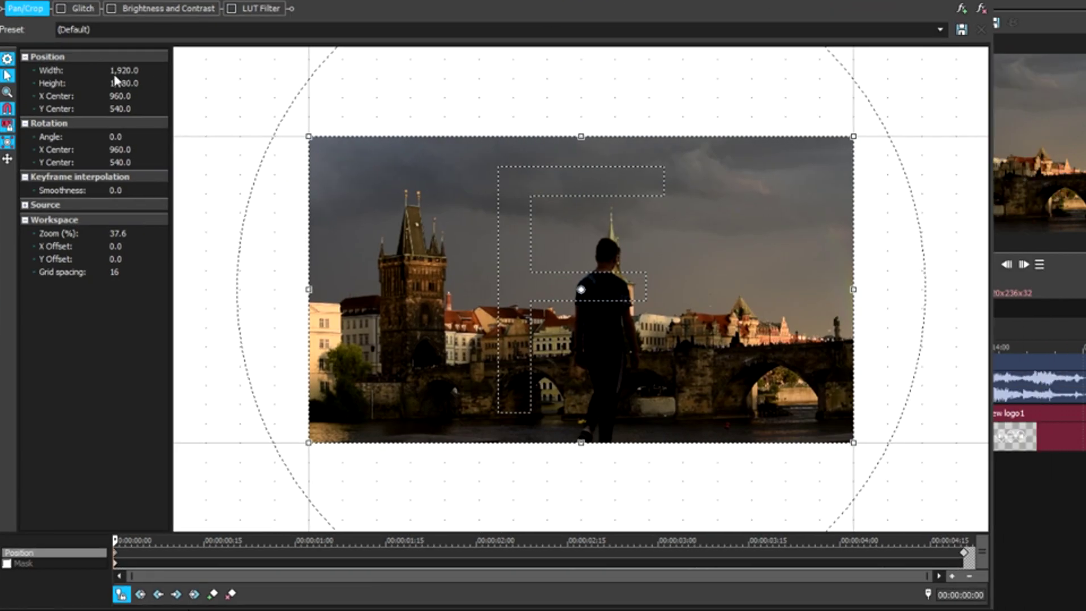
left_click(116, 72)
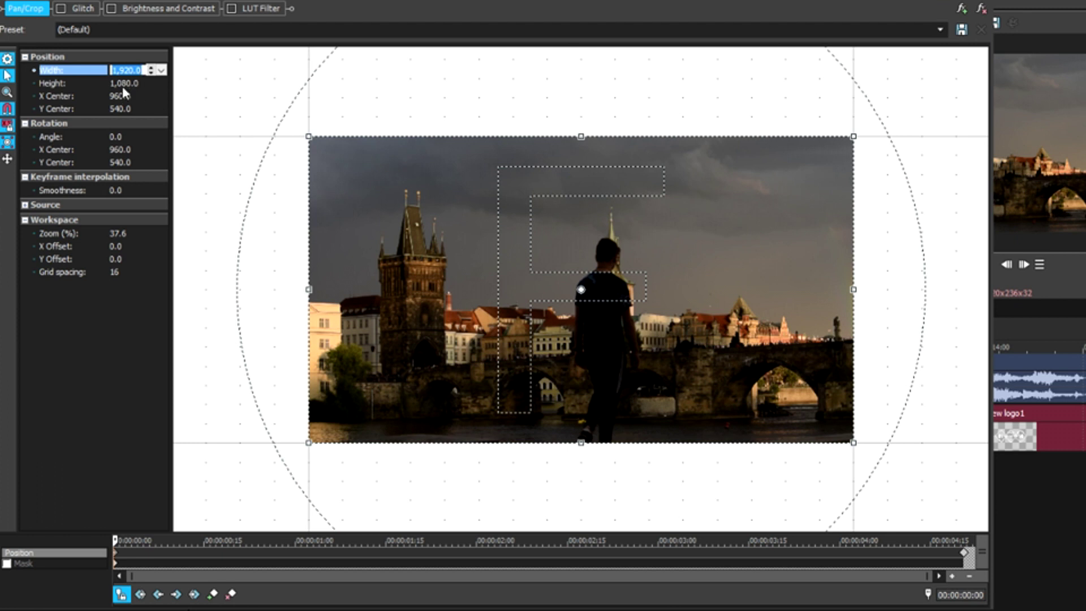
left_click(261, 98)
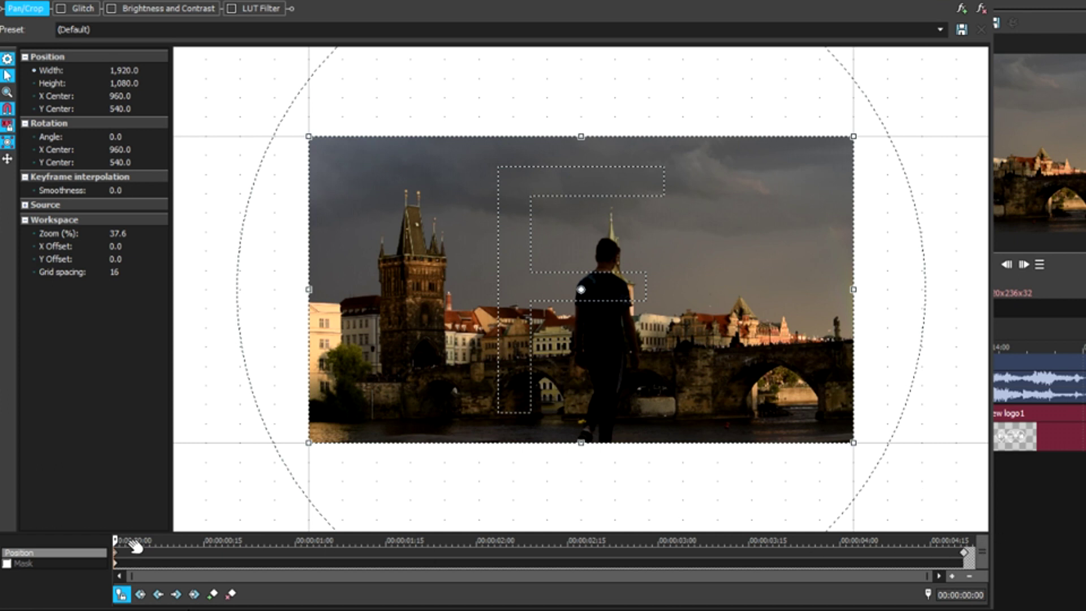
left_click(963, 553)
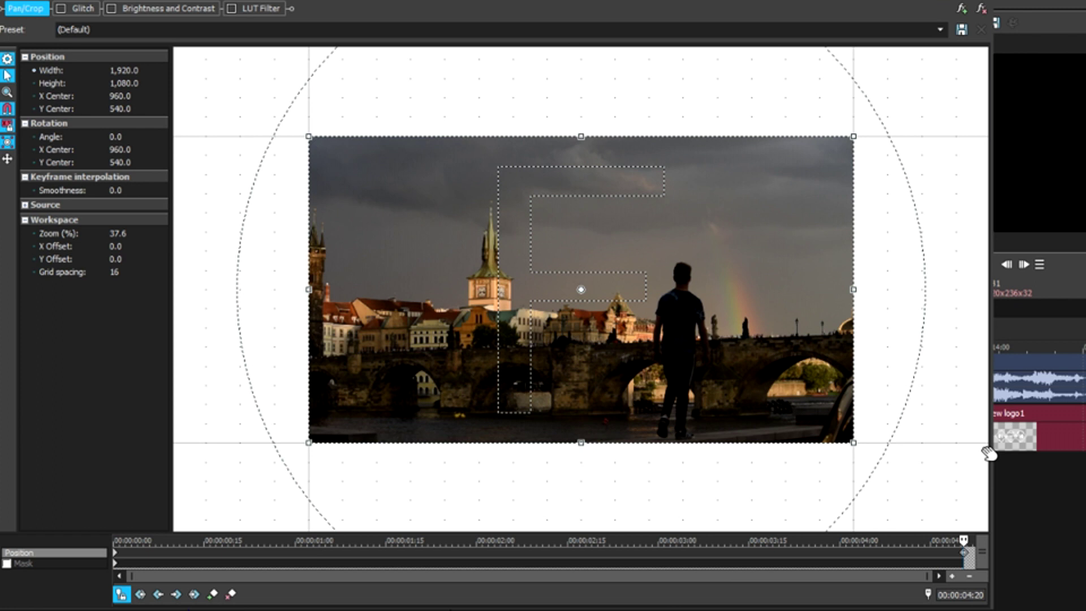
- Reposition and enlarge the Pan/Crop editor, then select the final keyframe at 00:00:04:20
left_click_drag(888, 1, 721, 3)
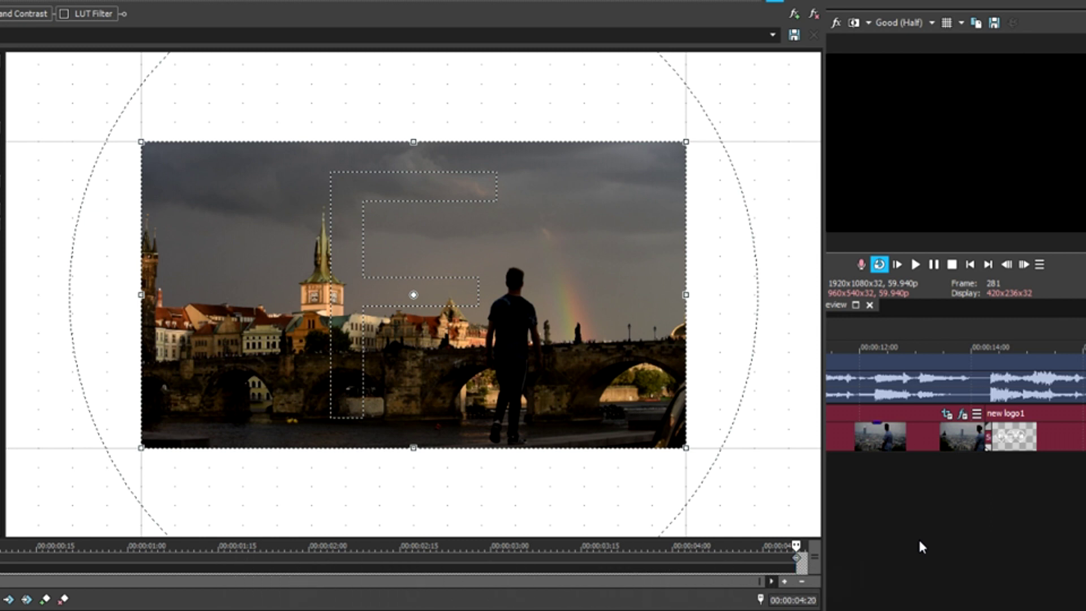
left_click_drag(735, 2, 283, 21)
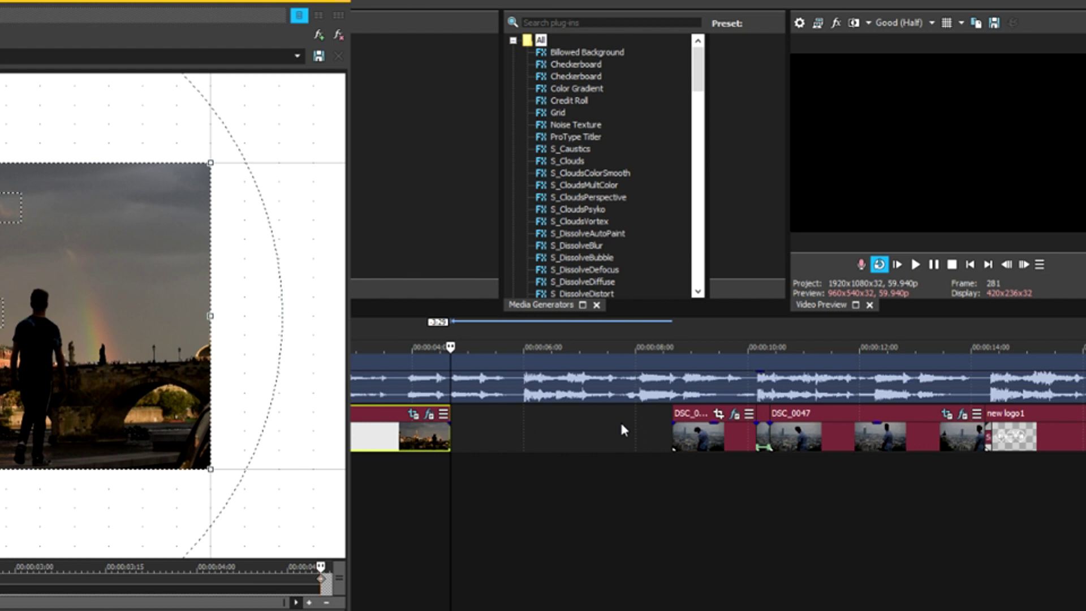
left_click_drag(348, 2, 687, 8)
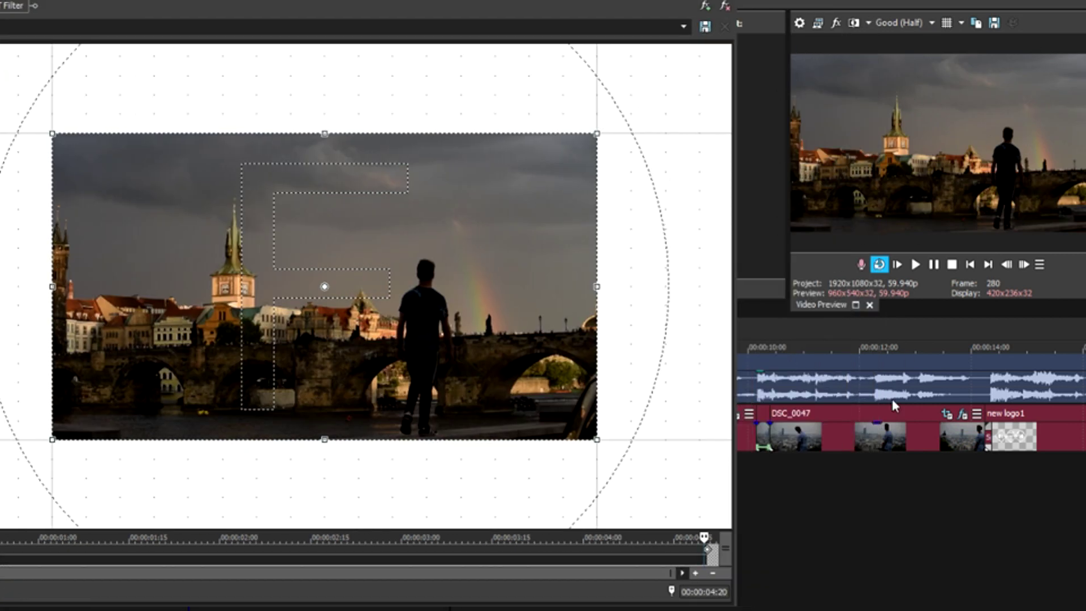
left_click(710, 559)
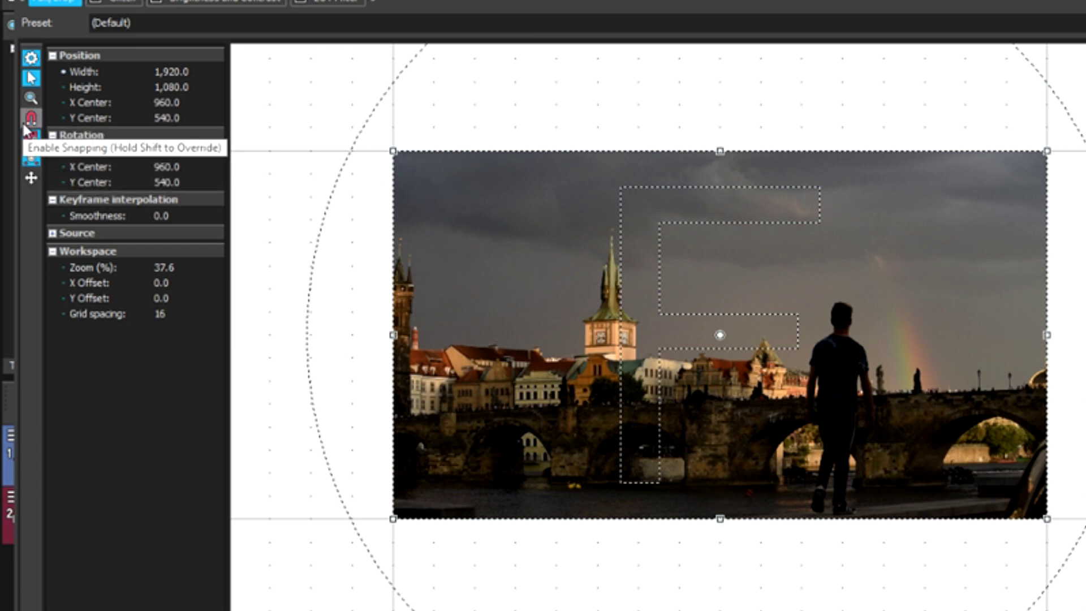
- Keep resizing centred and shrink the end keyframe's crop to half size, 960×540
left_click(32, 162)
left_click_drag(657, 266, 677, 205)
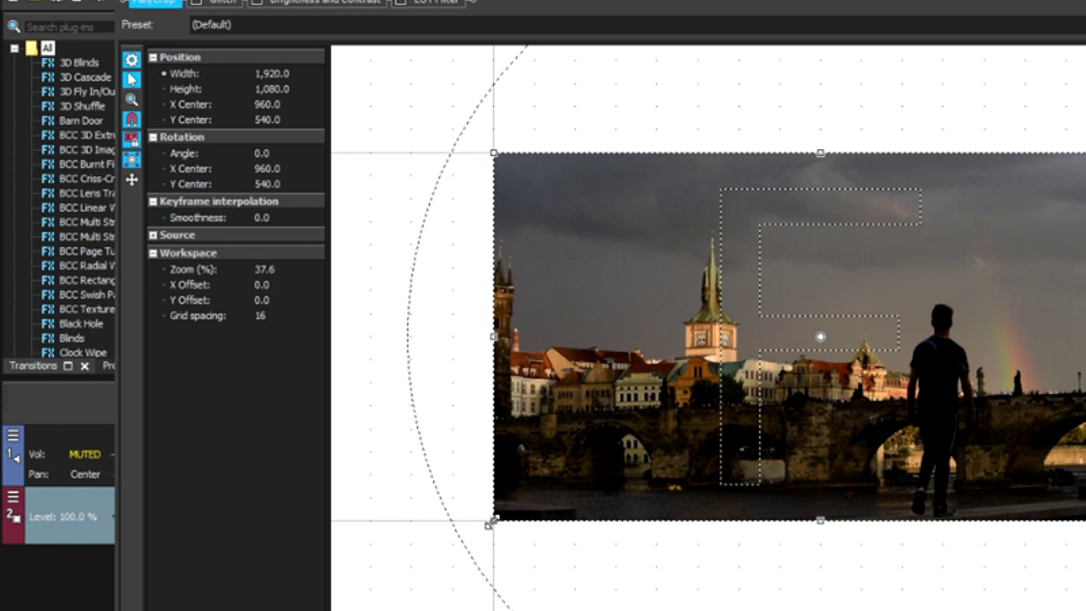
left_click_drag(490, 523, 544, 507)
left_click_drag(458, 467, 558, 458)
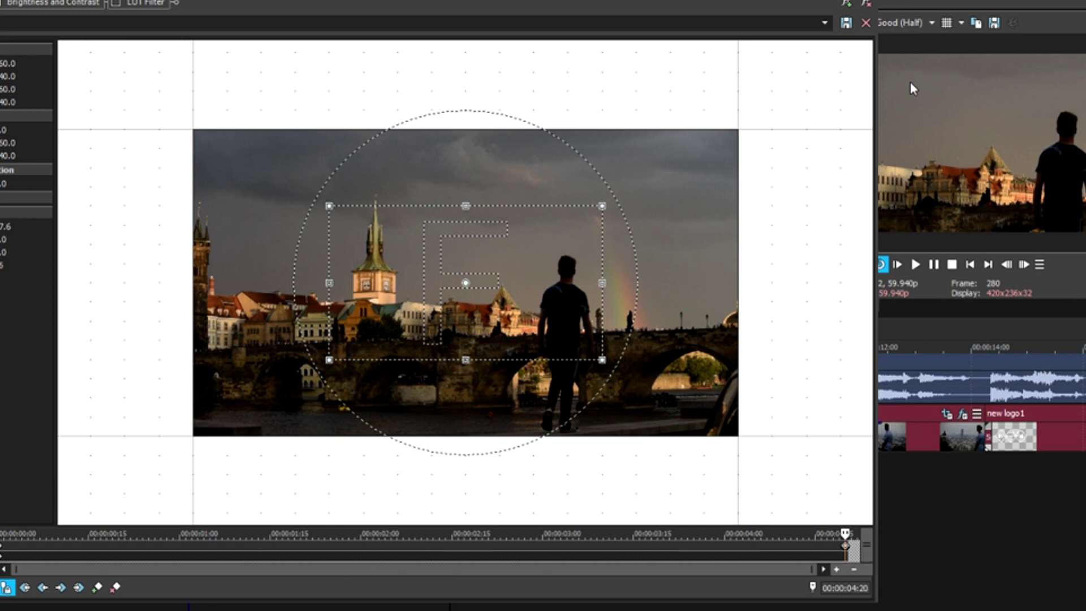
left_click_drag(876, 81, 705, 81)
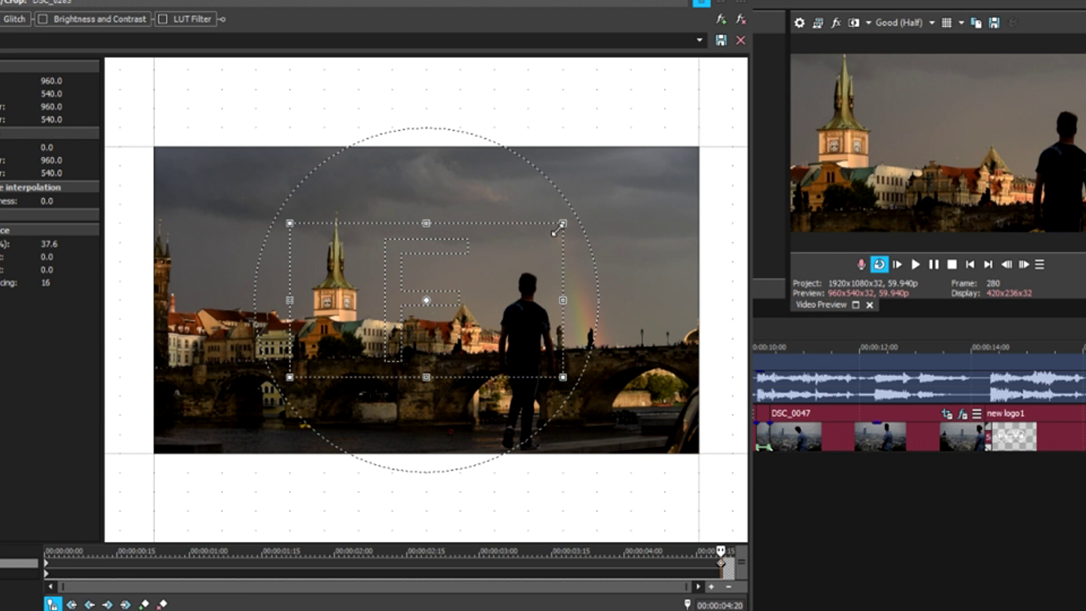
- Undo a trial 720×405 crop and shift the 960×540 crop right to X centre 1,320
left_click_drag(557, 230, 542, 242)
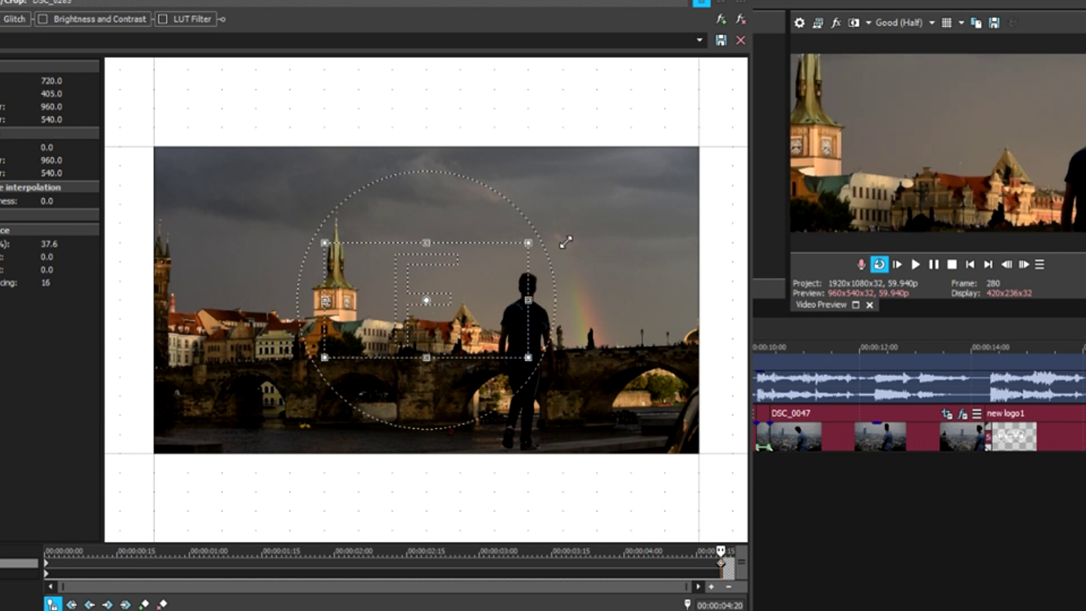
key("ctrl+z")
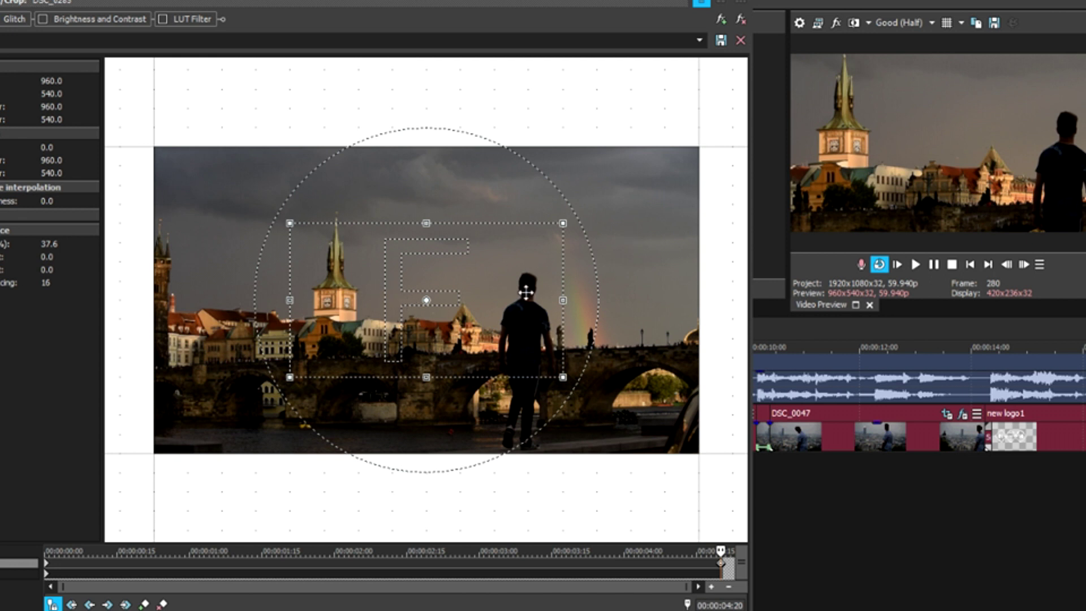
left_click_drag(371, 282, 450, 286)
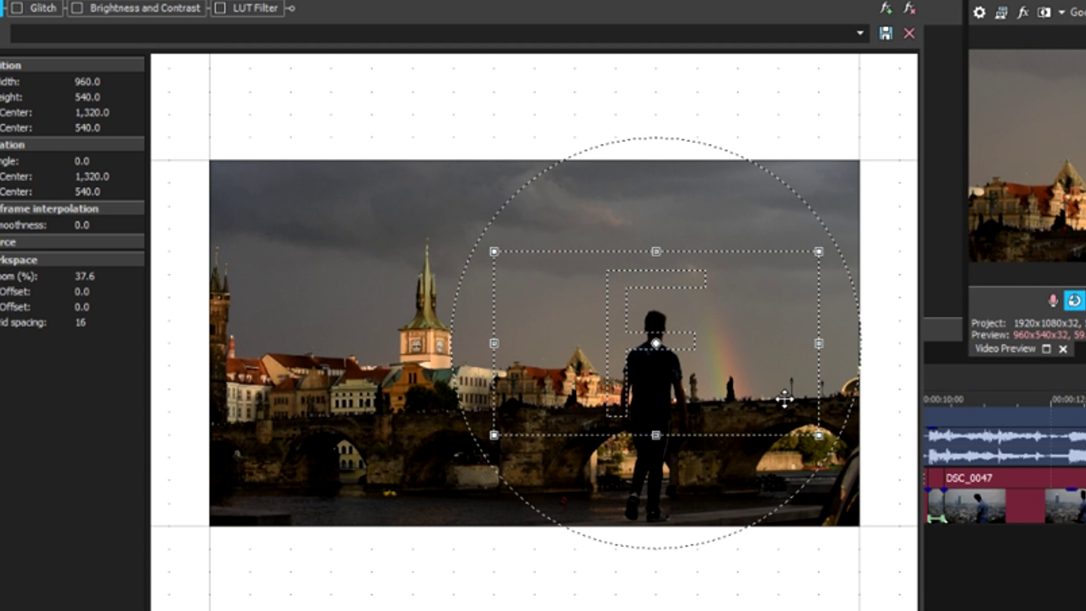
left_click_drag(532, 329, 499, 367)
key("ctrl+z")
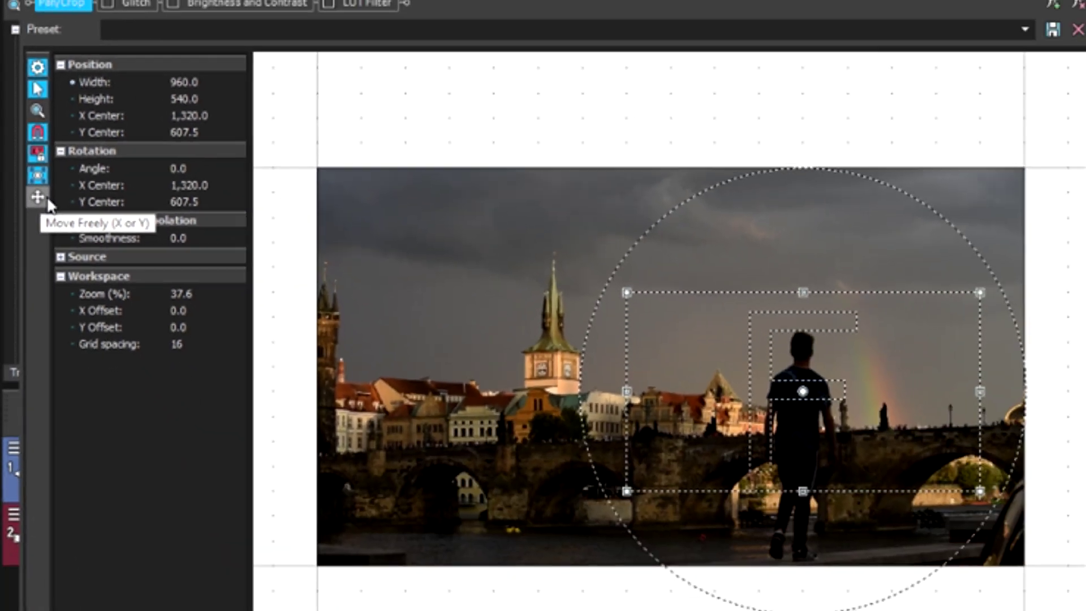
- Using X-only, Y-only and free movement modes, lower the 960×540 crop to centre 1,320, 675
left_click(62, 266)
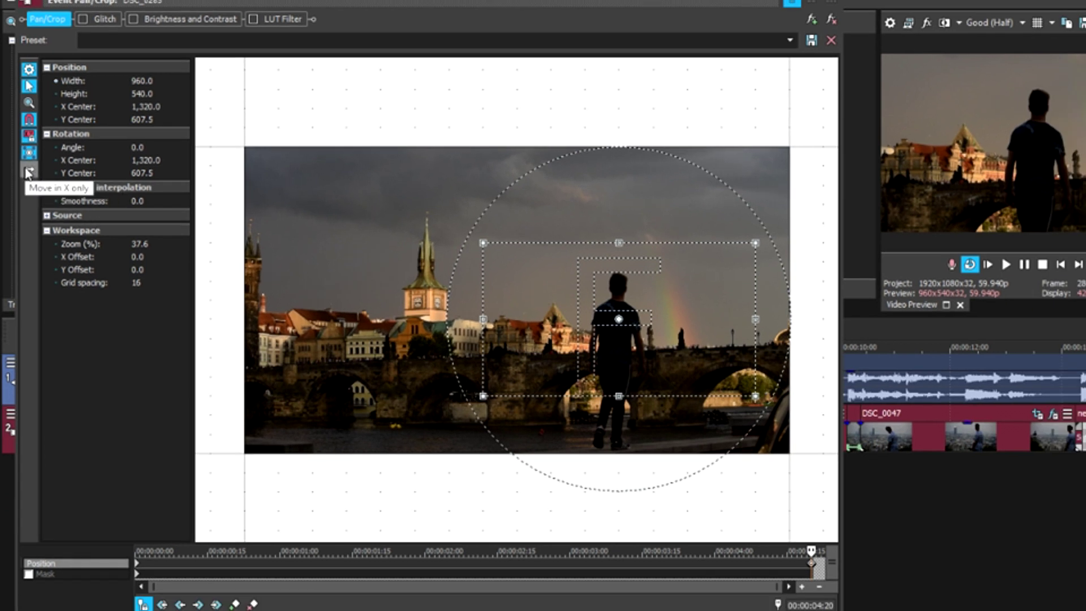
left_click_drag(639, 300, 673, 266)
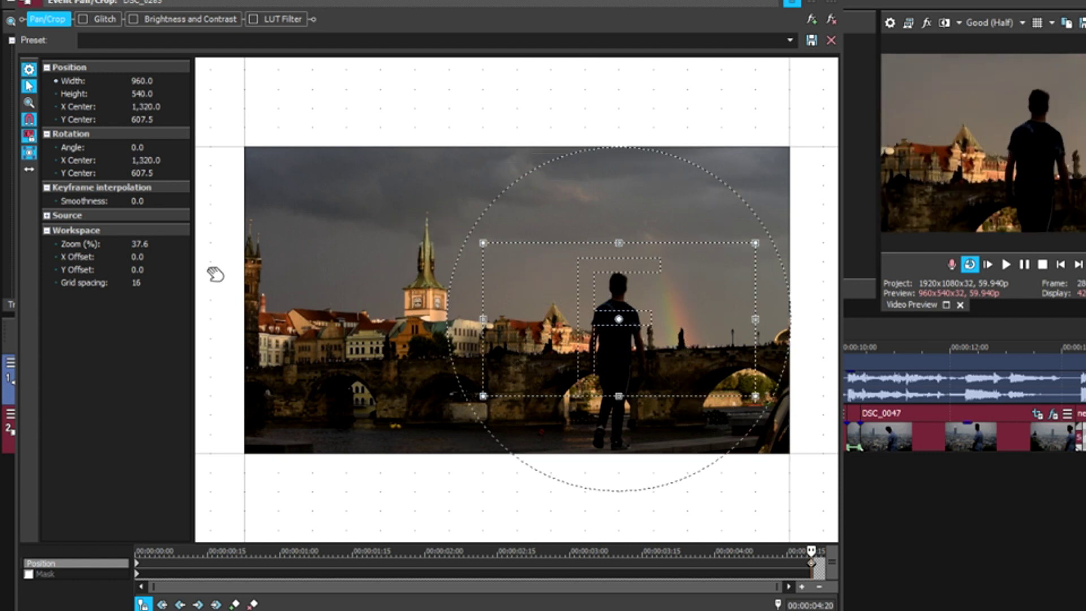
left_click(28, 169)
mouse_move(631, 312)
left_mouse_down()
mouse_move(630, 235)
mouse_move(626, 368)
mouse_move(639, 242)
mouse_move(645, 298)
left_mouse_up()
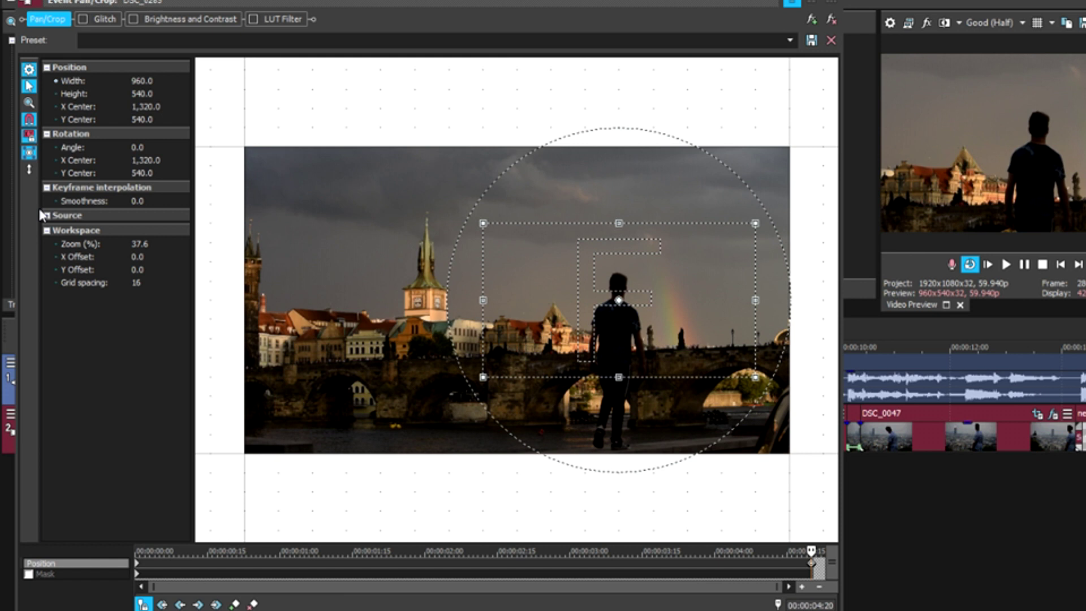
left_click(27, 171)
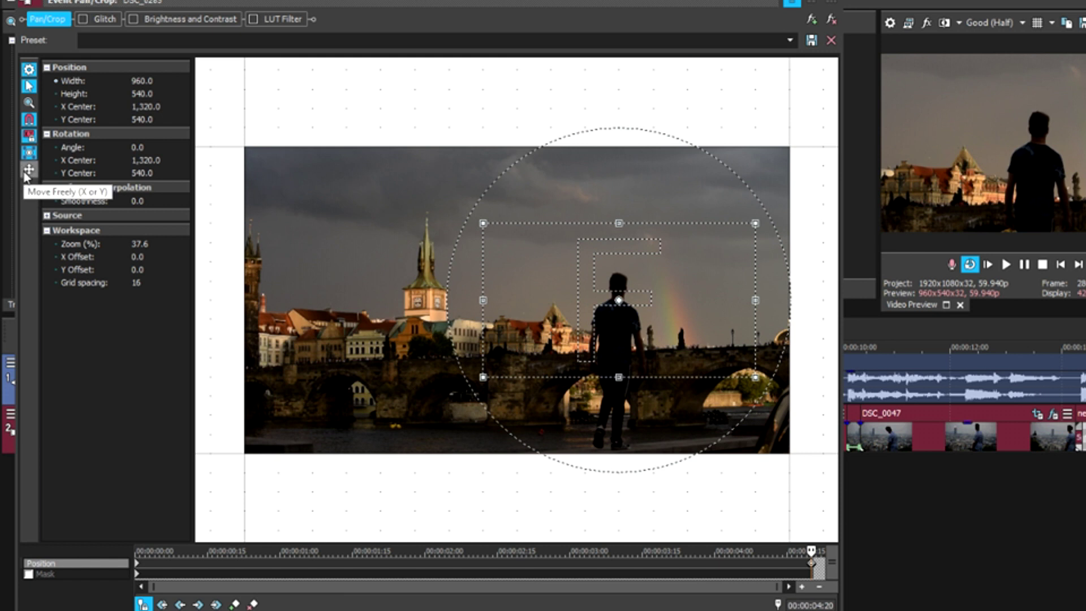
left_click_drag(588, 305, 639, 338)
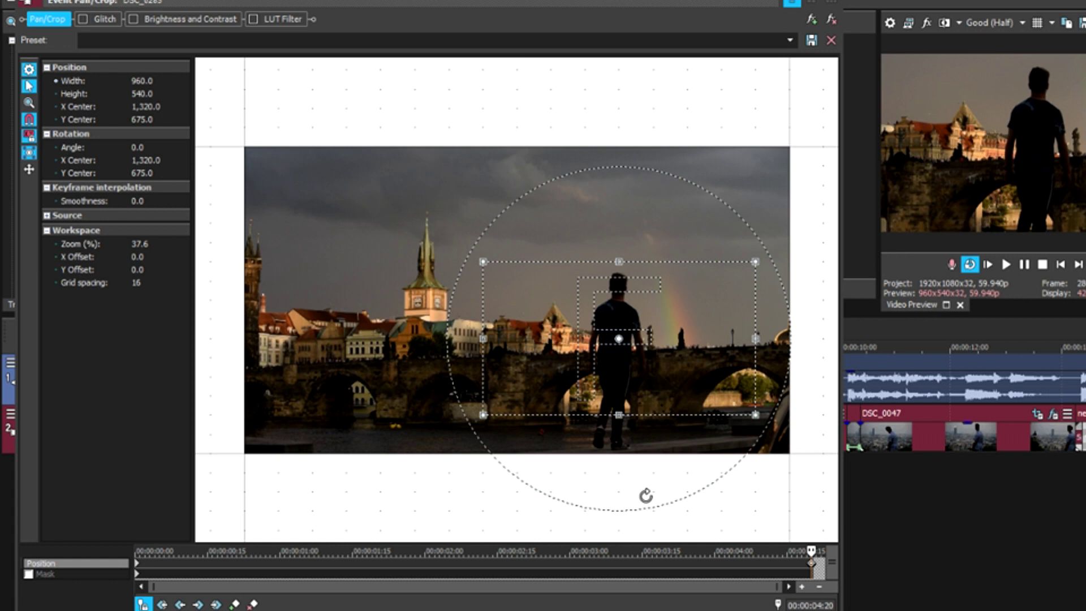
- Shrink the first keyframe's crop to 1440×810, then restore it to full frame
left_click(136, 565)
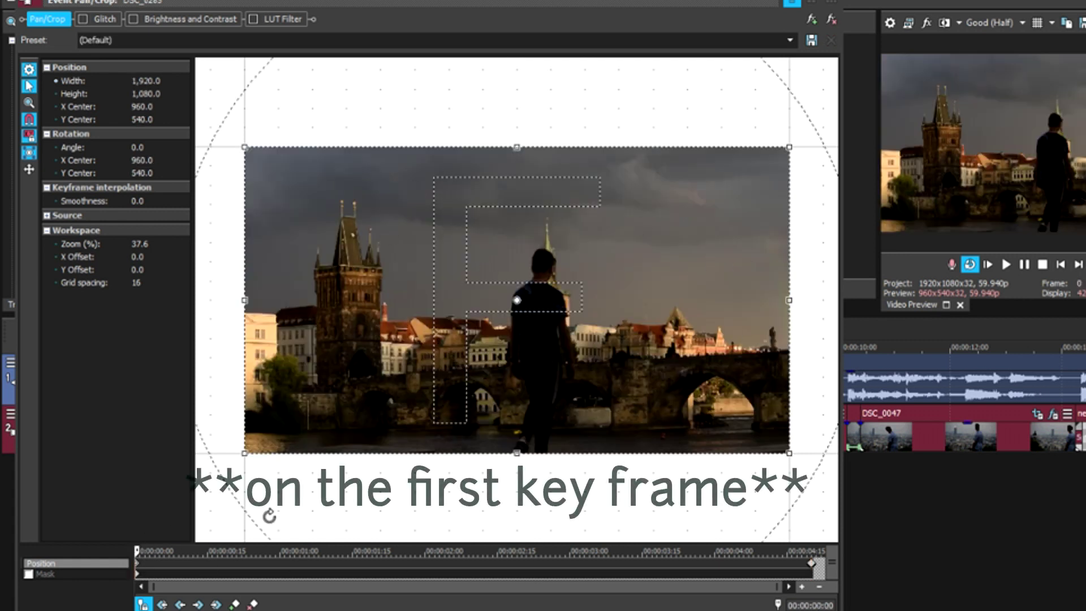
left_click_drag(518, 450, 517, 416)
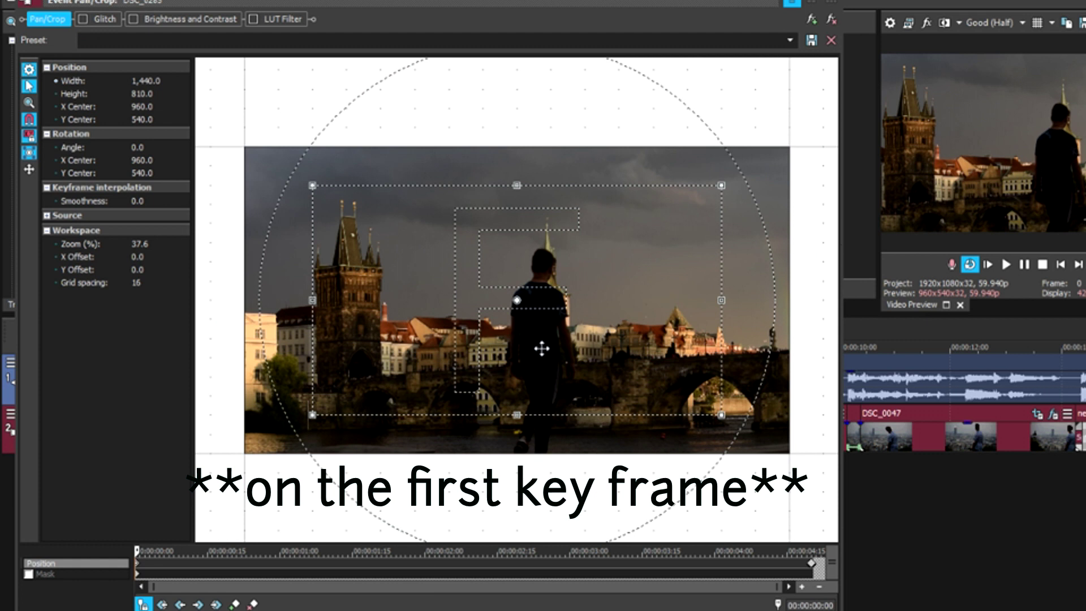
right_click(578, 347)
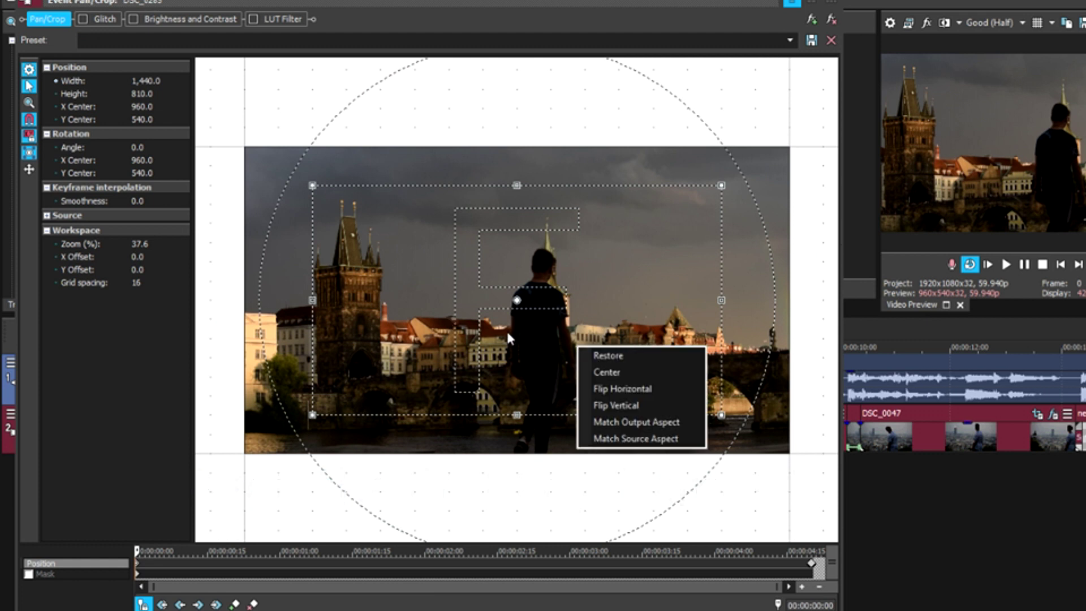
left_click(626, 355)
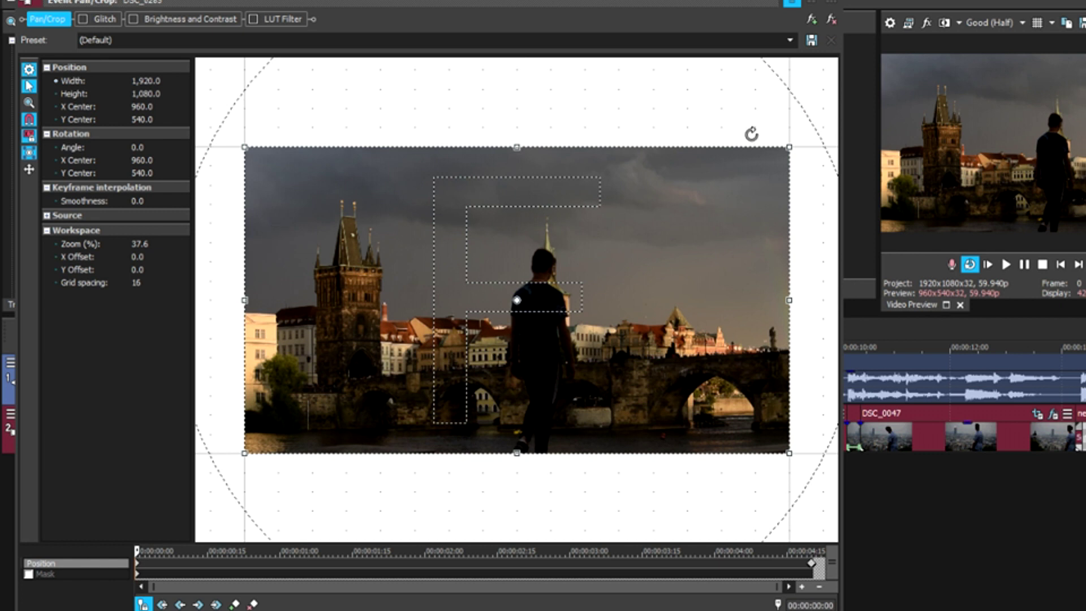
- At the final keyframe, test a tighter crop around the walking man, then undo it
left_click(816, 566)
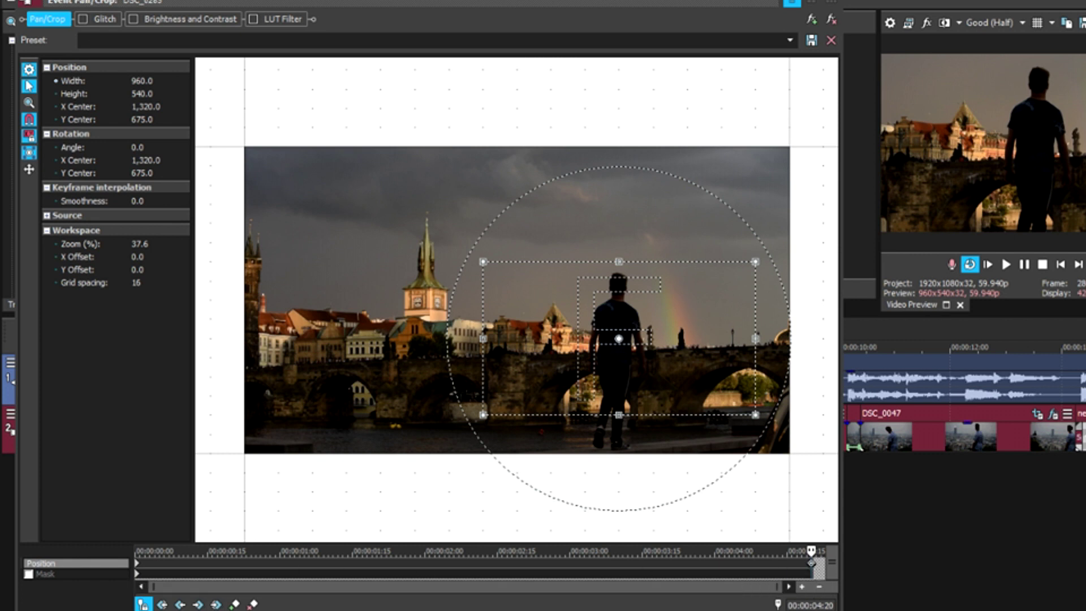
left_click_drag(482, 417, 504, 405)
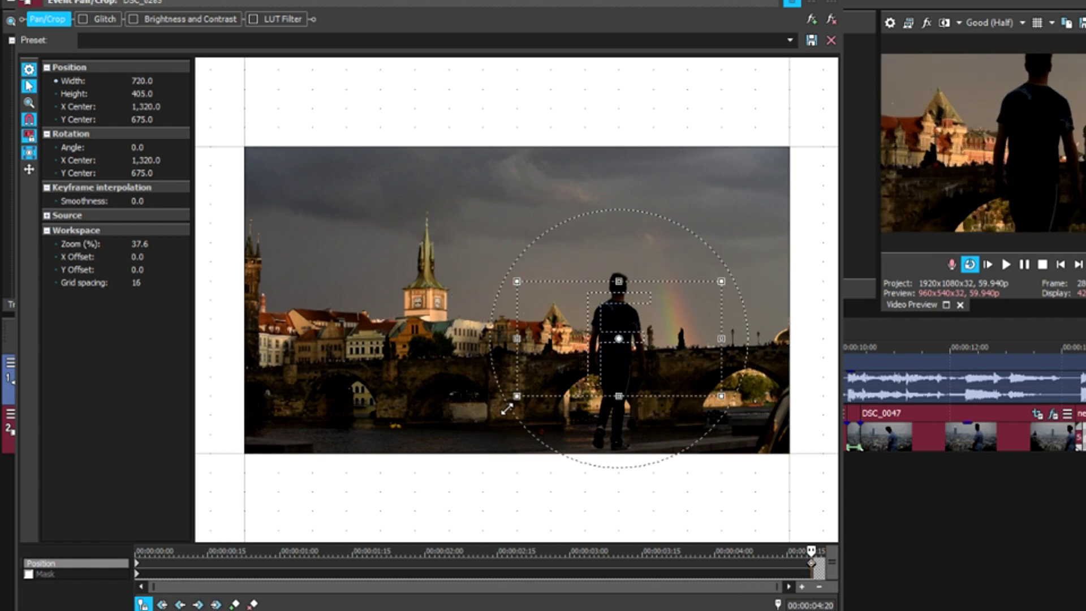
key("ctrl+z")
- Close the Pan/Crop editor and play the project from the start to review the zoom
left_click(792, 2)
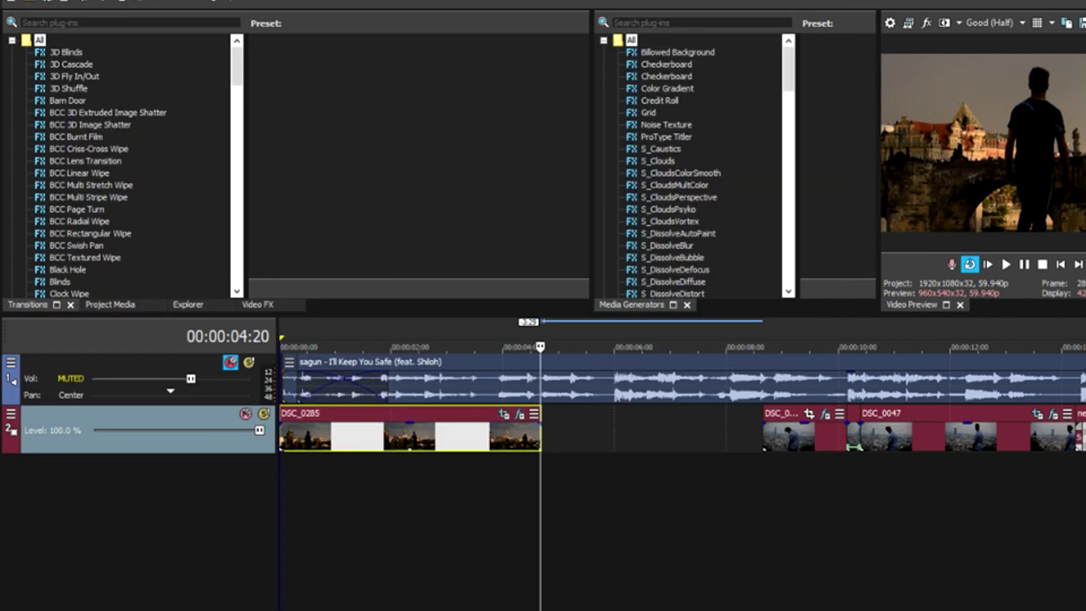
key("Home")
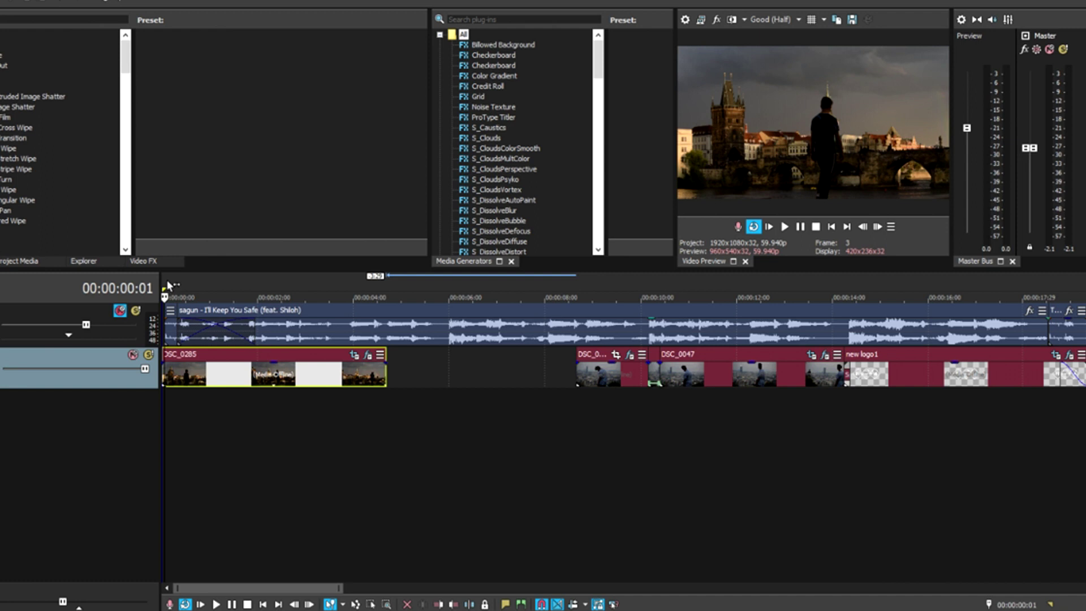
key("space")
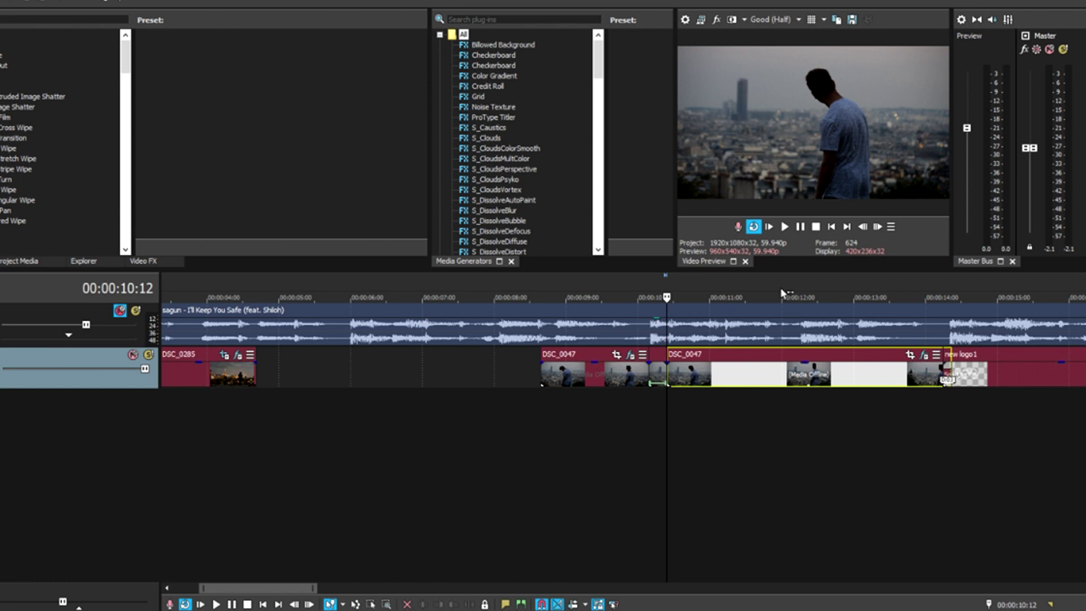
- Place the playhead at 00:00:10:12 on the second DSC_0047 clip and check its unchanged Pan/Crop
left_click(681, 367)
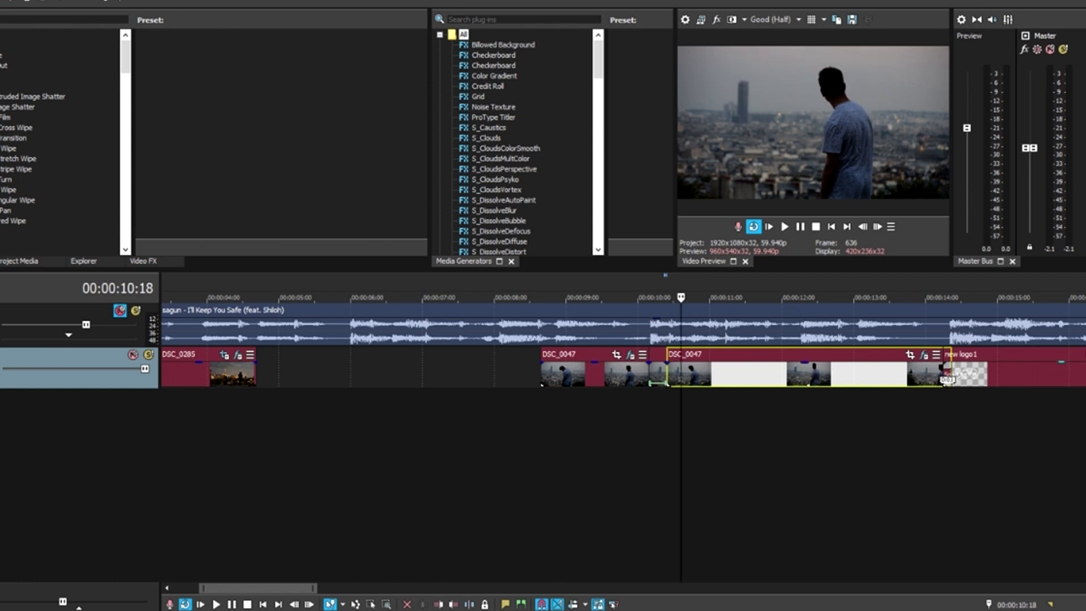
left_click(672, 368)
left_click(668, 371)
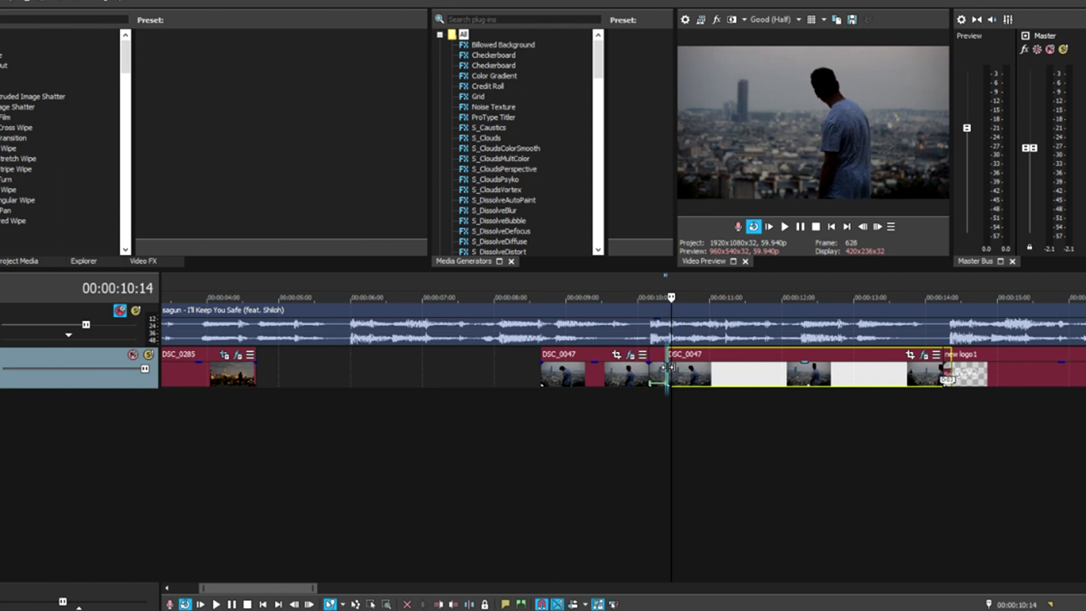
left_click(910, 355)
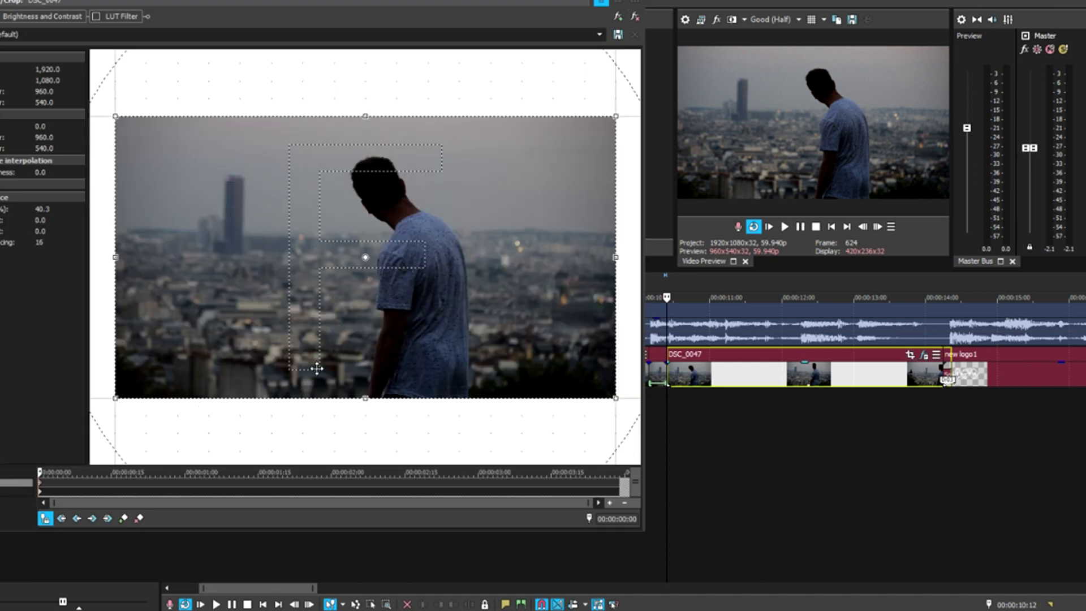
left_click(581, 4)
left_click(629, 383)
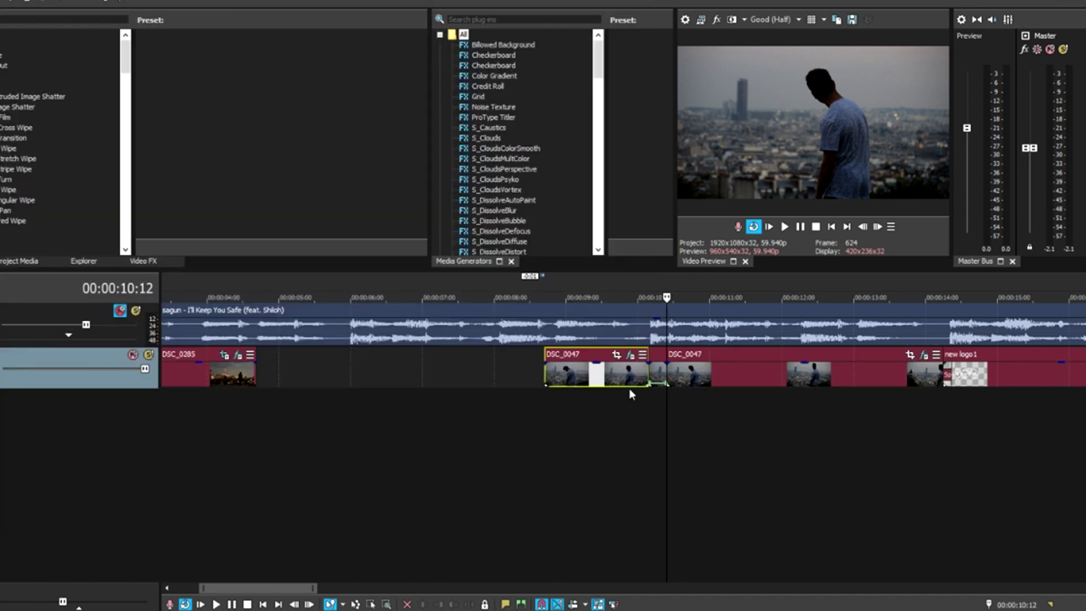
- Copy DSC_0285's end-keyframe close-up framing, then select the second DSC_0047 clip
left_click(229, 377)
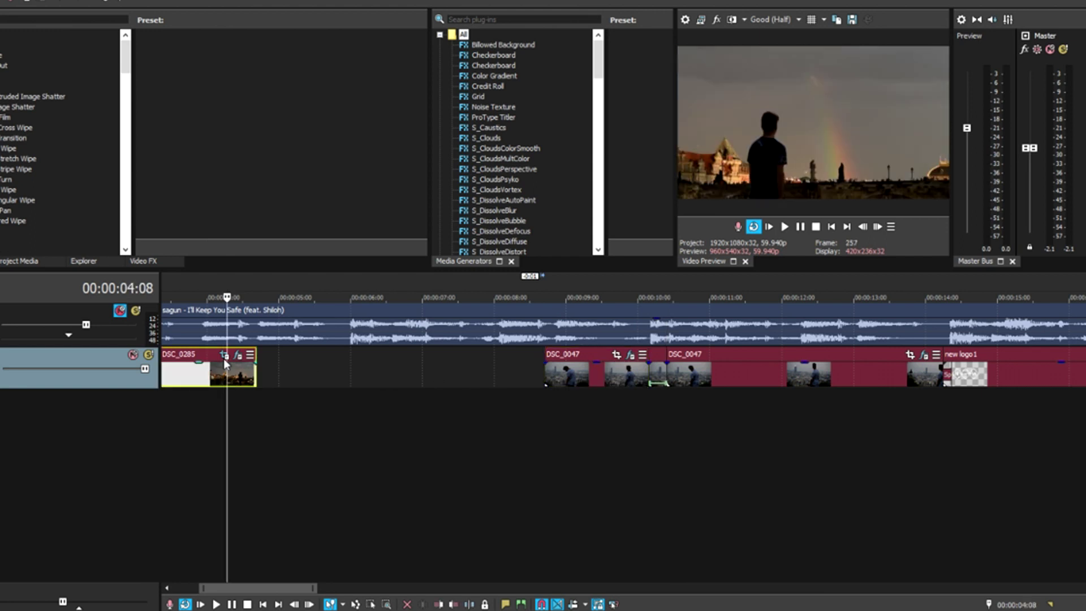
left_click(224, 355)
left_click(621, 482)
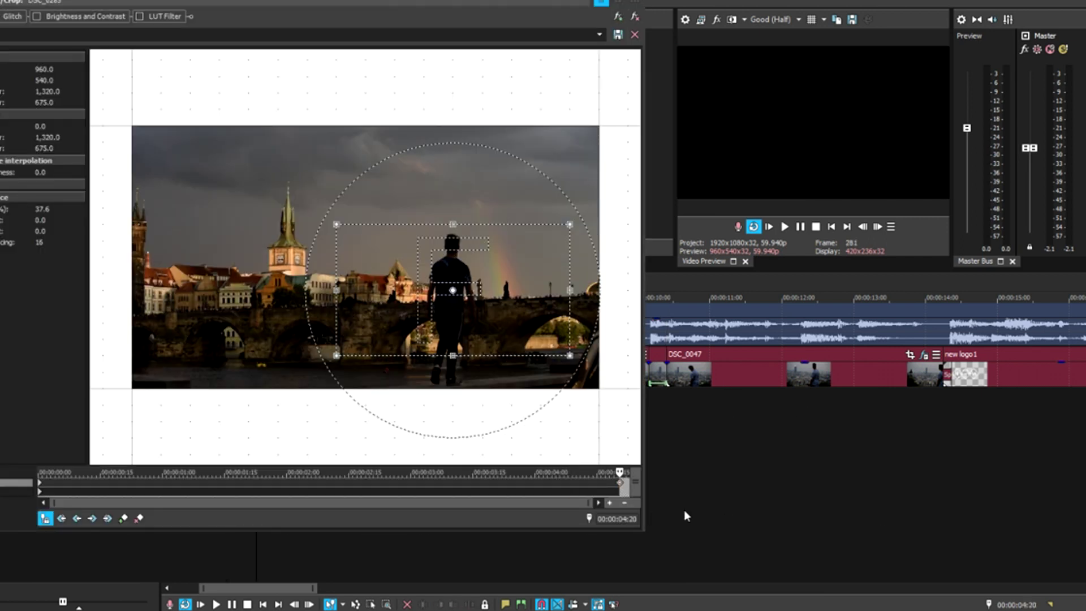
right_click(621, 484)
left_click(654, 351)
left_click(660, 376)
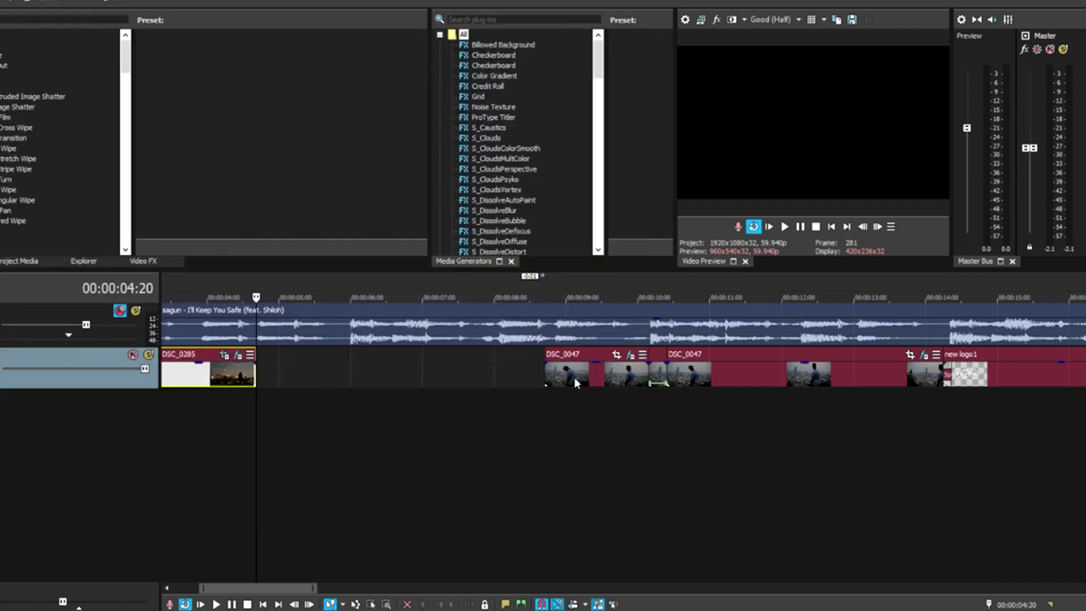
left_click(673, 375)
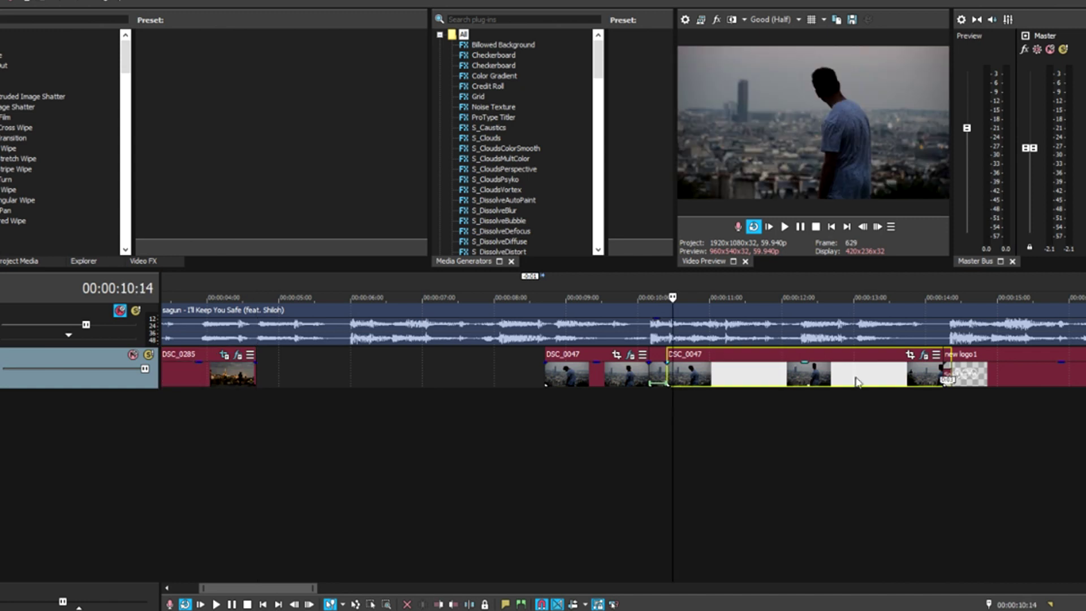
- Paste the 960×540 close-up onto DSC_0047's first keyframe and recentre it at 1,080, 405
left_click(910, 354)
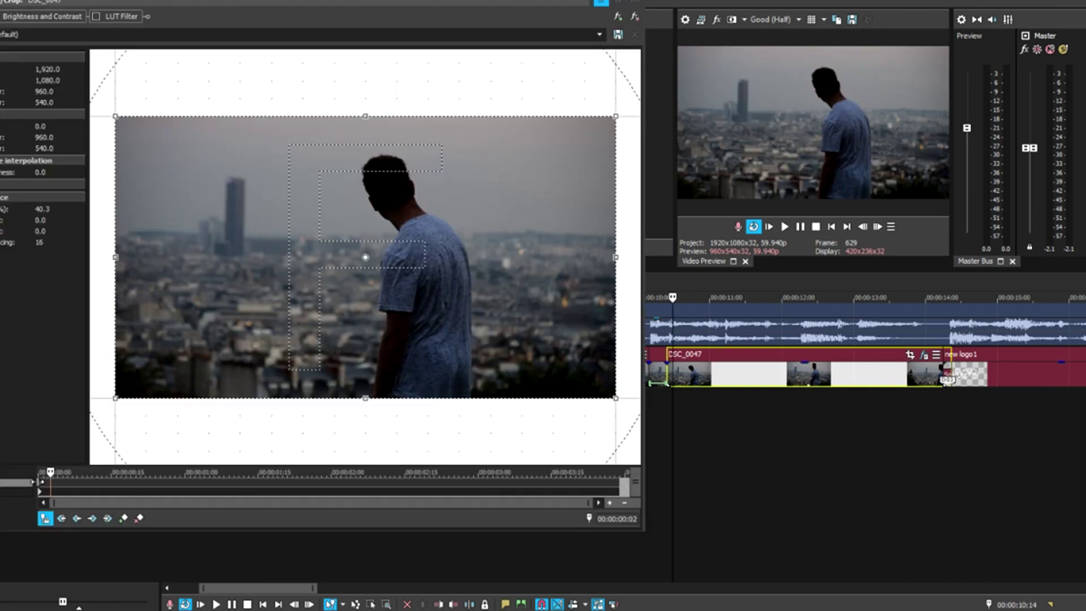
left_click(42, 489)
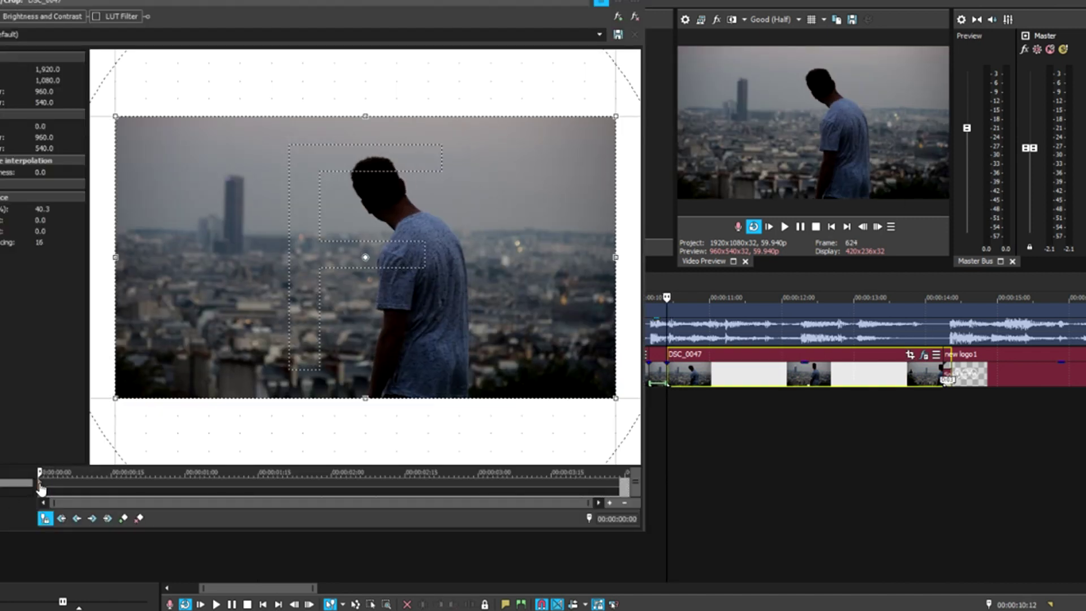
right_click(41, 489)
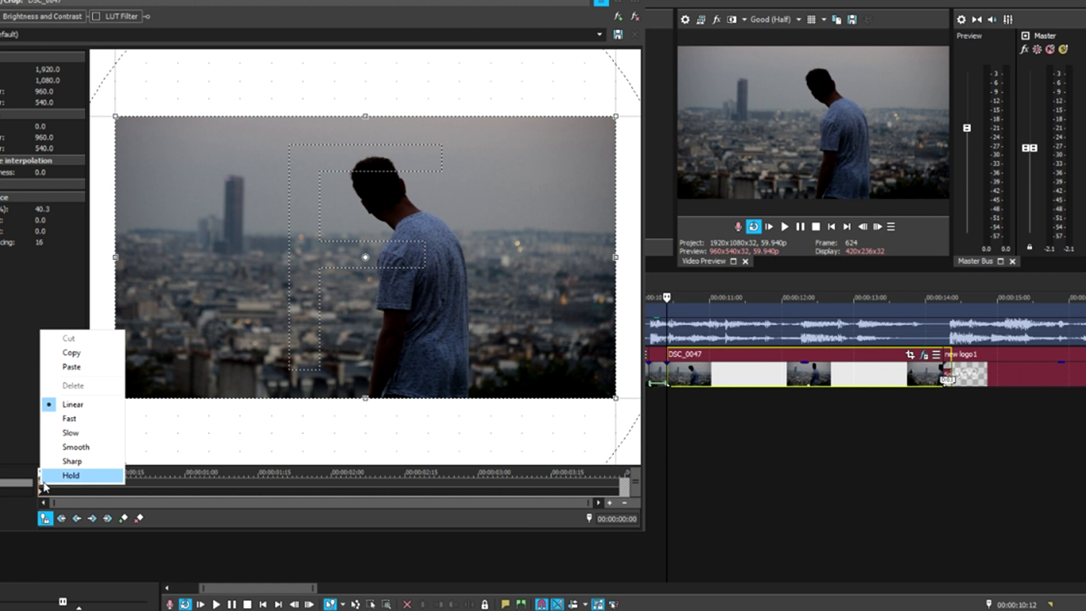
left_click(71, 367)
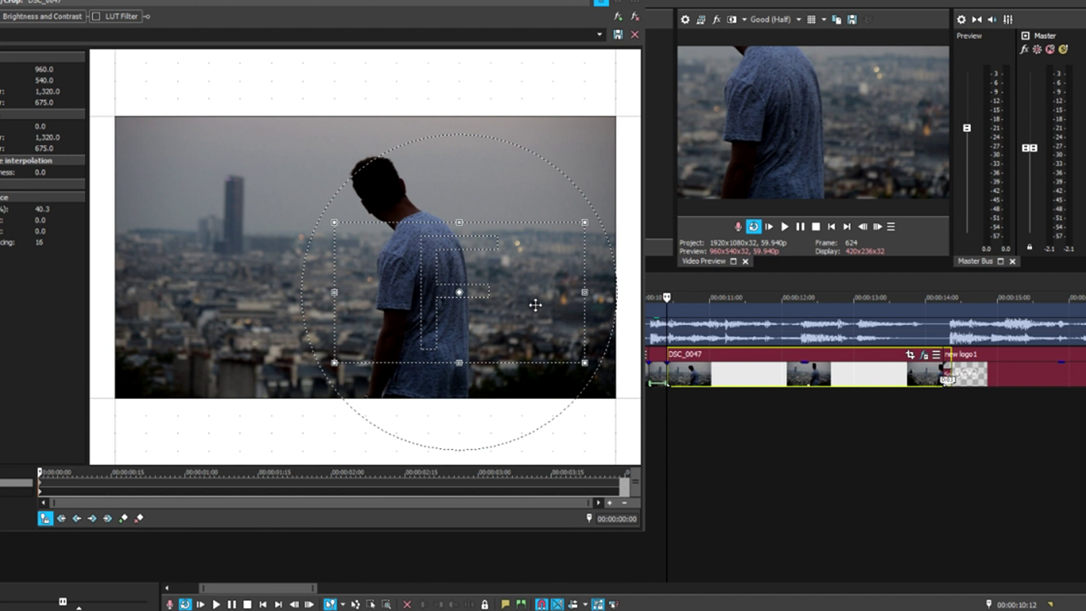
left_click_drag(535, 305, 461, 236)
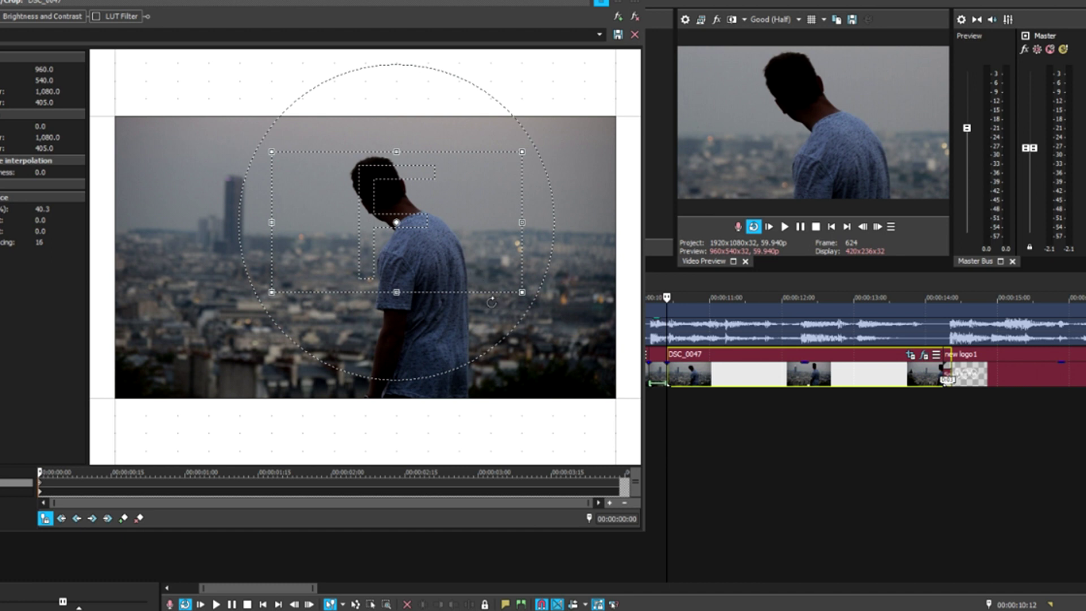
- At the last frame of DSC_0047, restore the full 1920×1080 frame centred at 960, 540
left_click(616, 484)
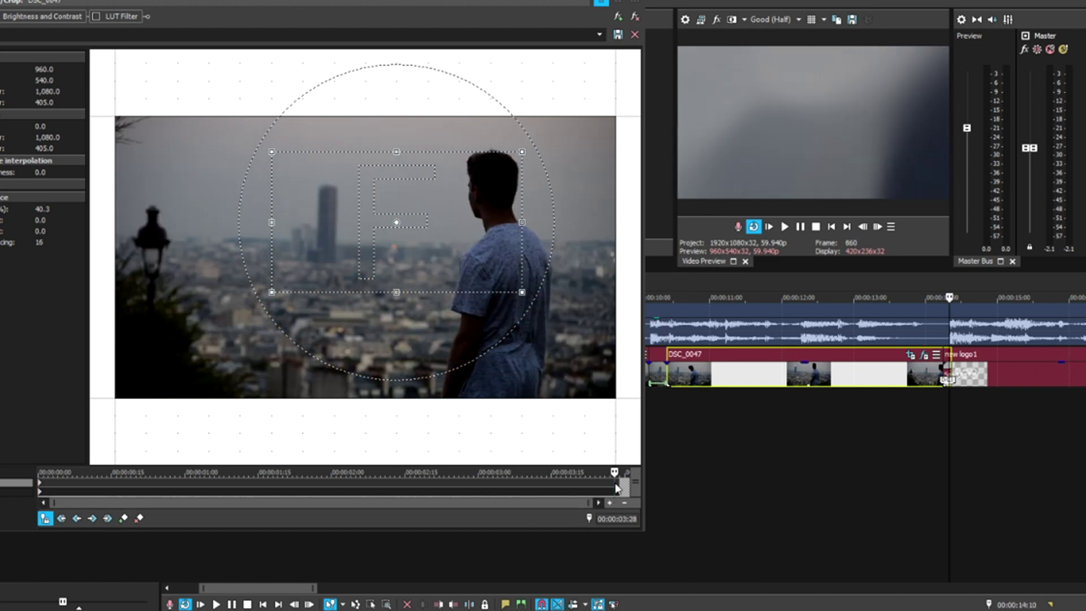
left_click(609, 485)
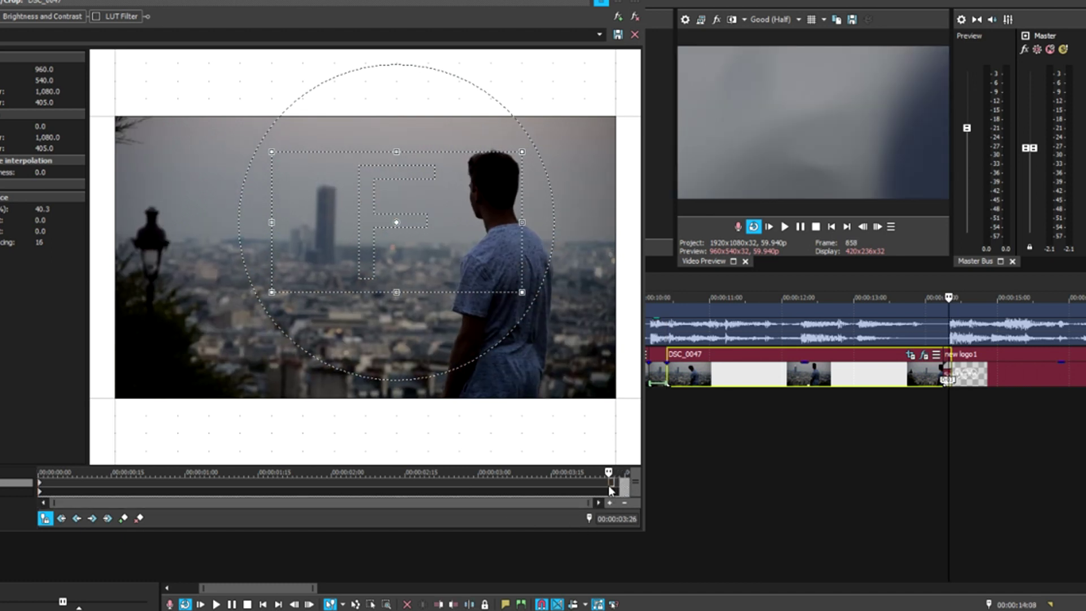
left_click(623, 485)
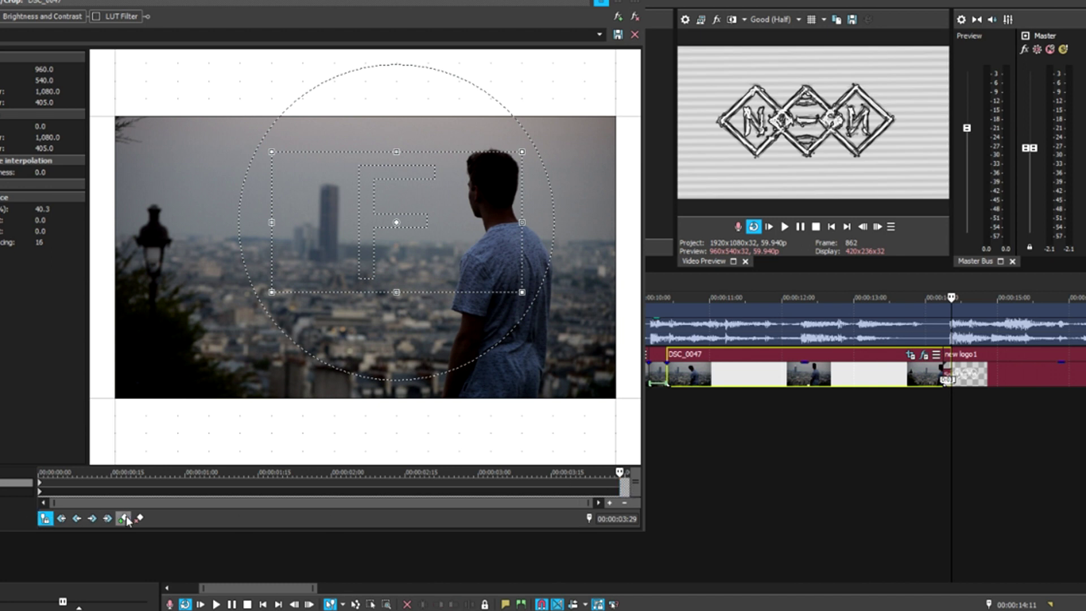
right_click(377, 246)
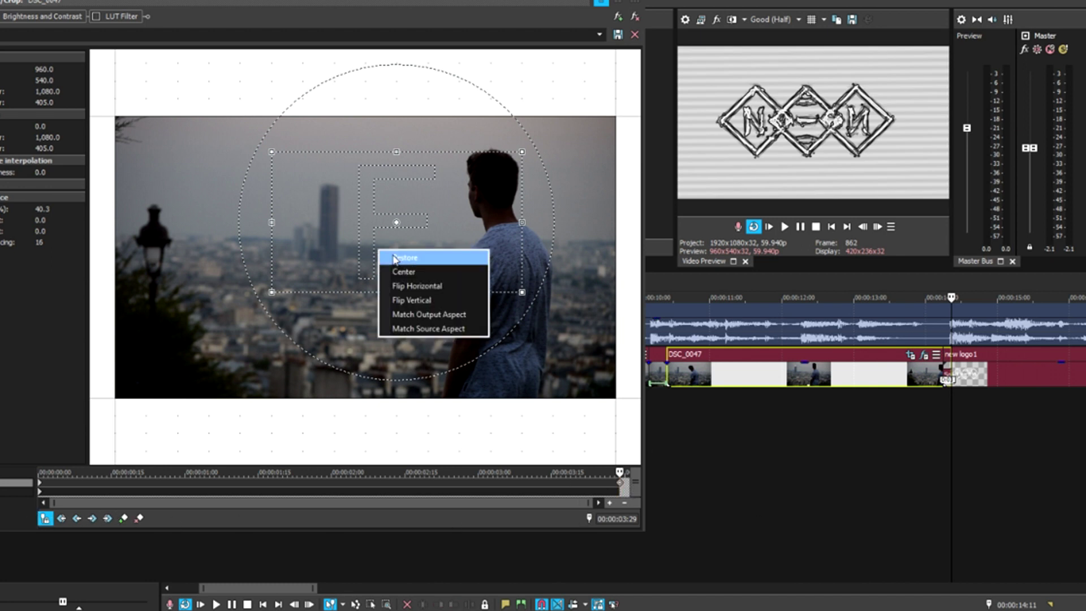
left_click(445, 262)
right_click(450, 273)
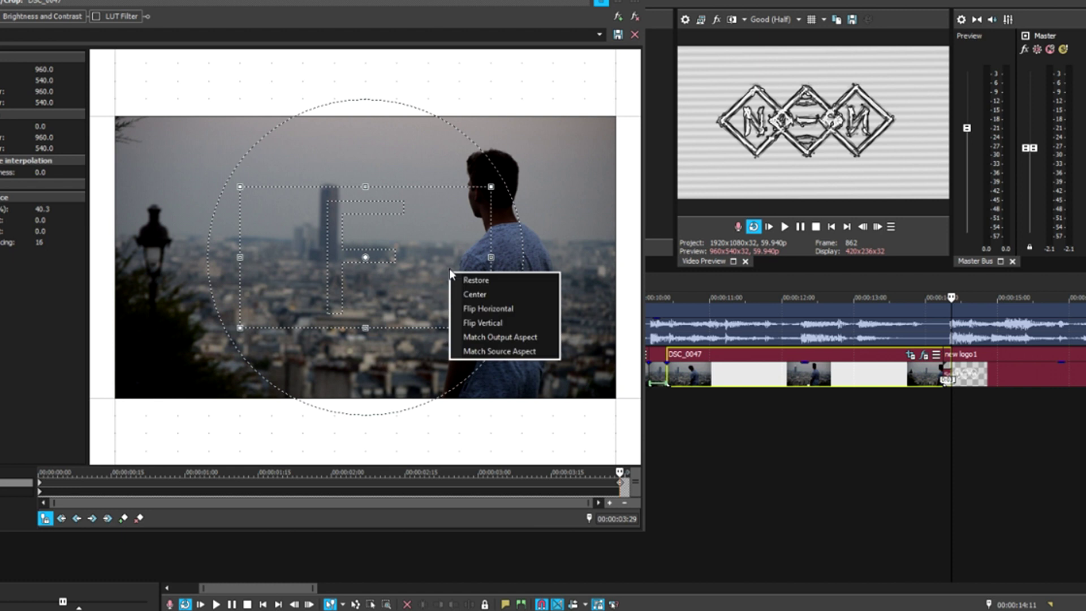
left_click(460, 279)
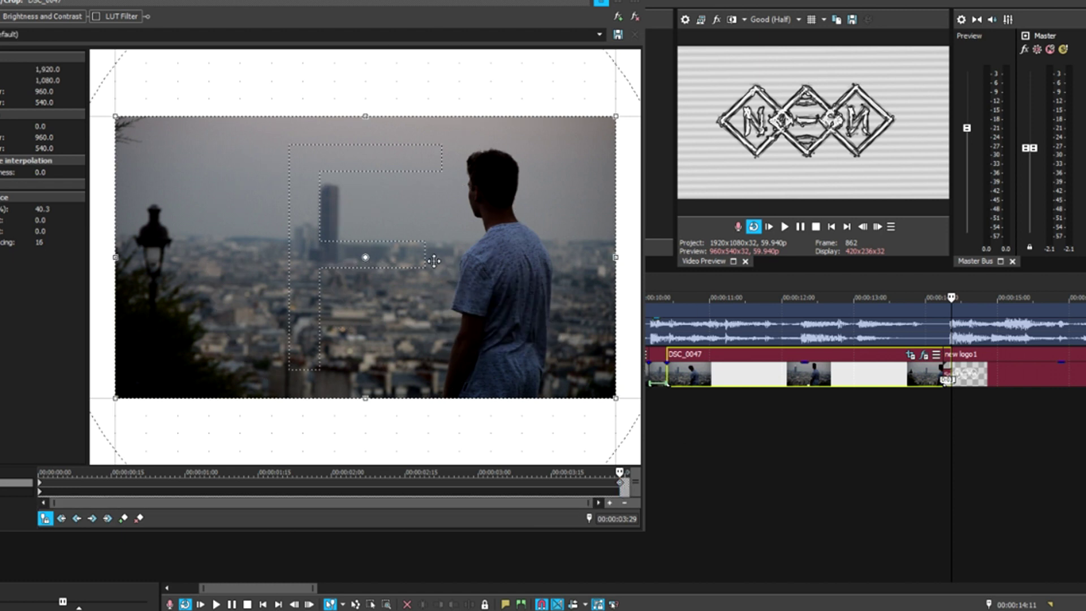
scroll(479, 305, "down", 3)
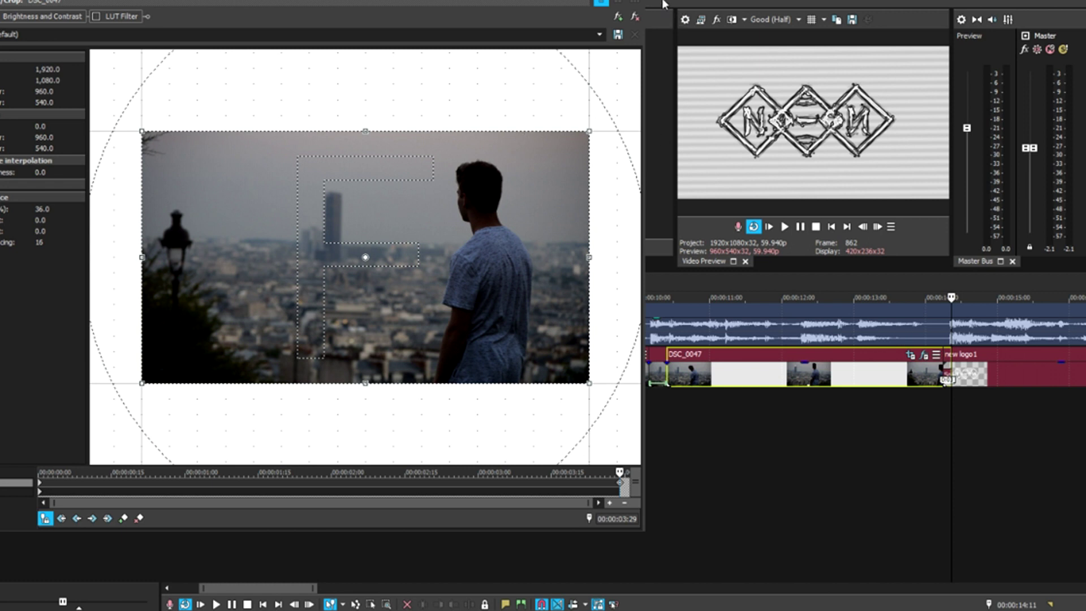
- Close the Pan/Crop window and play the timeline from 00:00:10:12 to preview the zoom-out
left_click(639, 1)
left_click(670, 279)
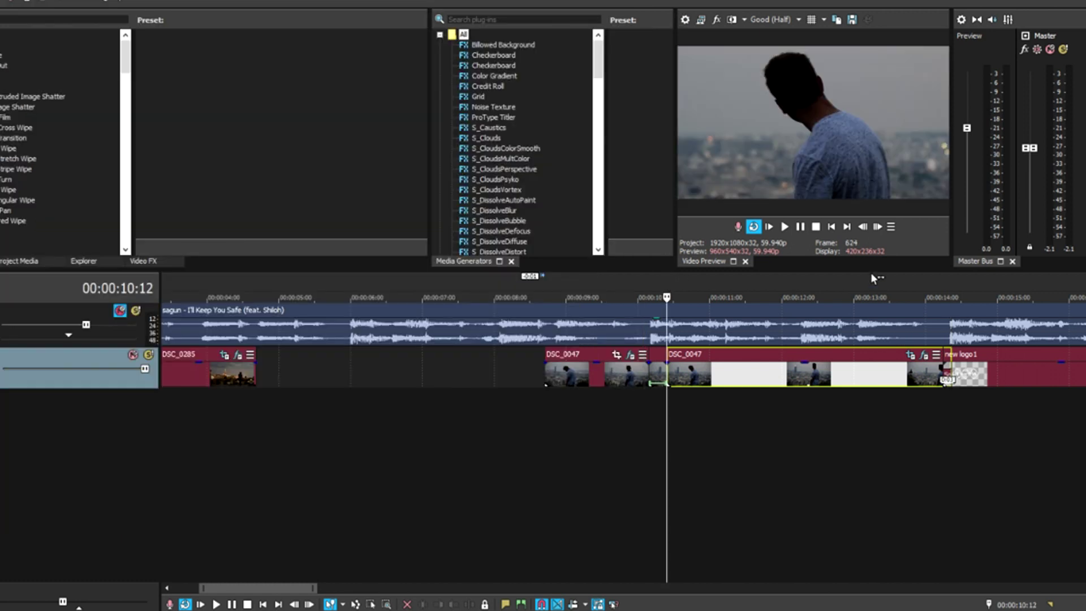
left_click(799, 227)
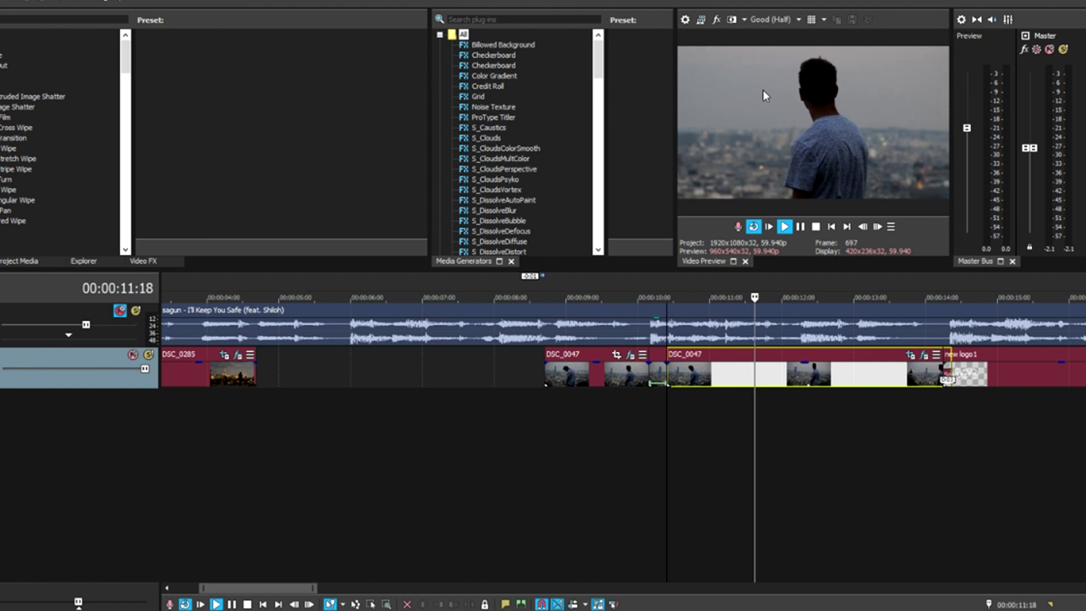